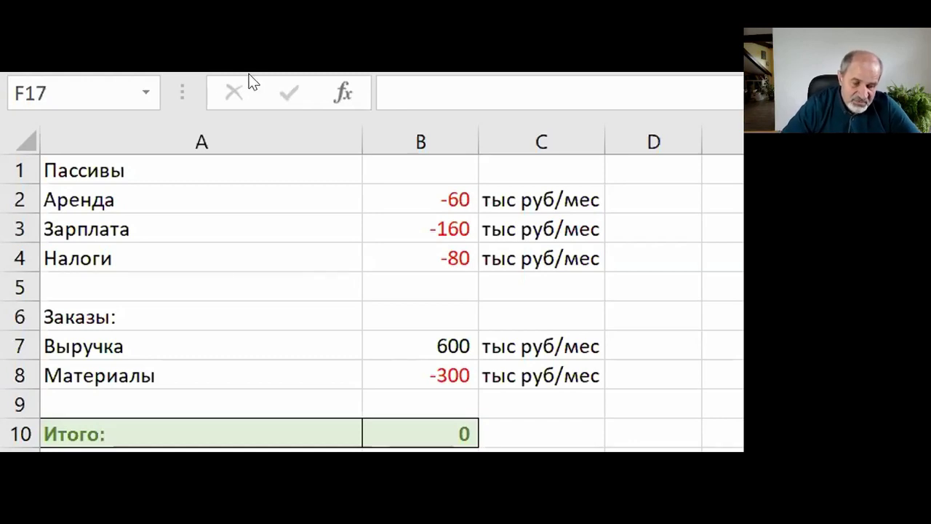
- Set the monthly Аренда expense under Пассивы to -80 in cell B2
{"action": "left_click", "coordinate": [217, 185]}
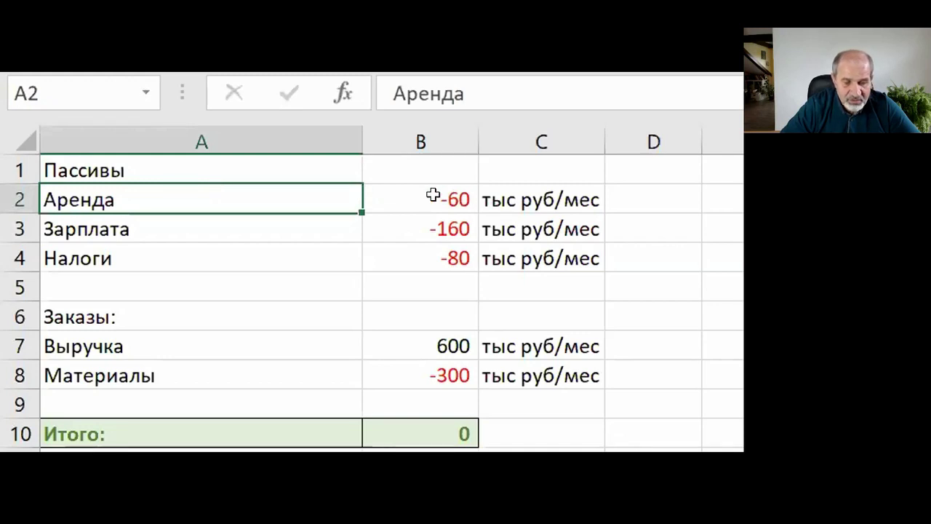
{"action": "left_click", "coordinate": [433, 195]}
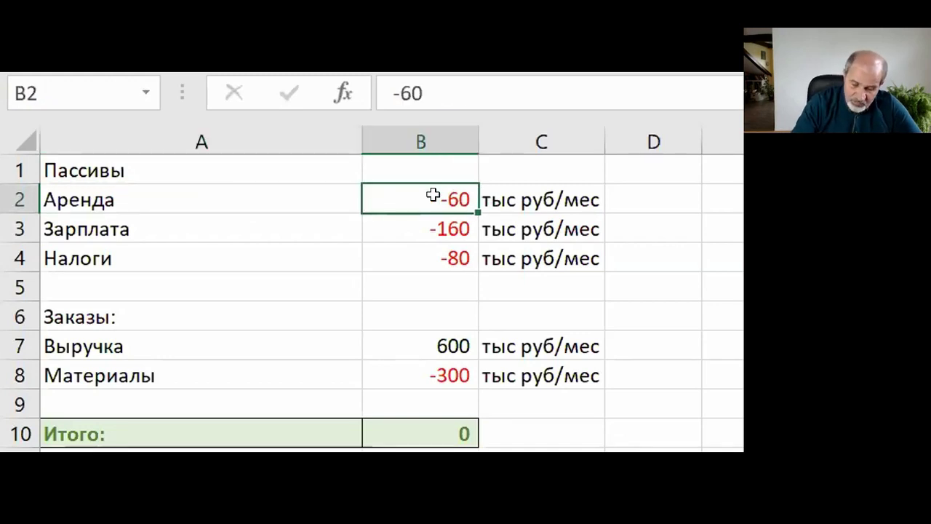
{"action": "type", "text": "-80"}
{"action": "key", "text": "Tab"}
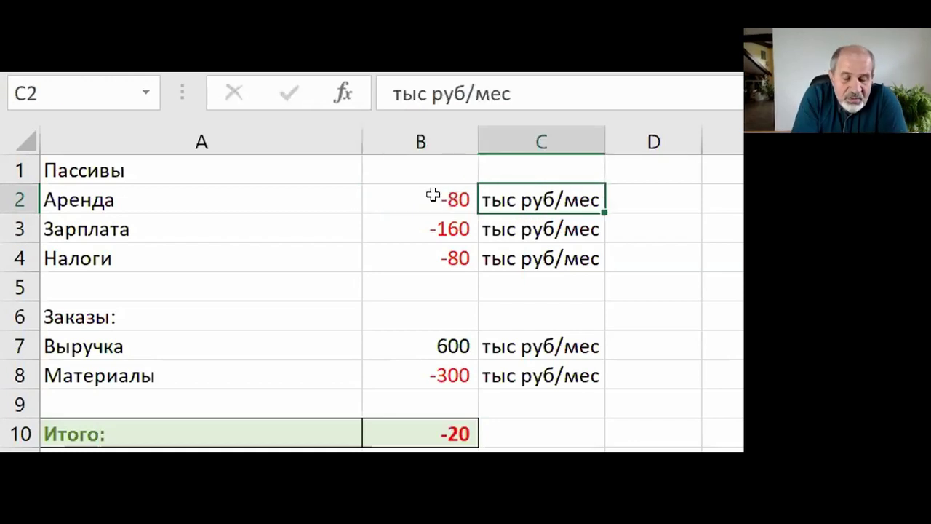
{"action": "left_click", "coordinate": [433, 195]}
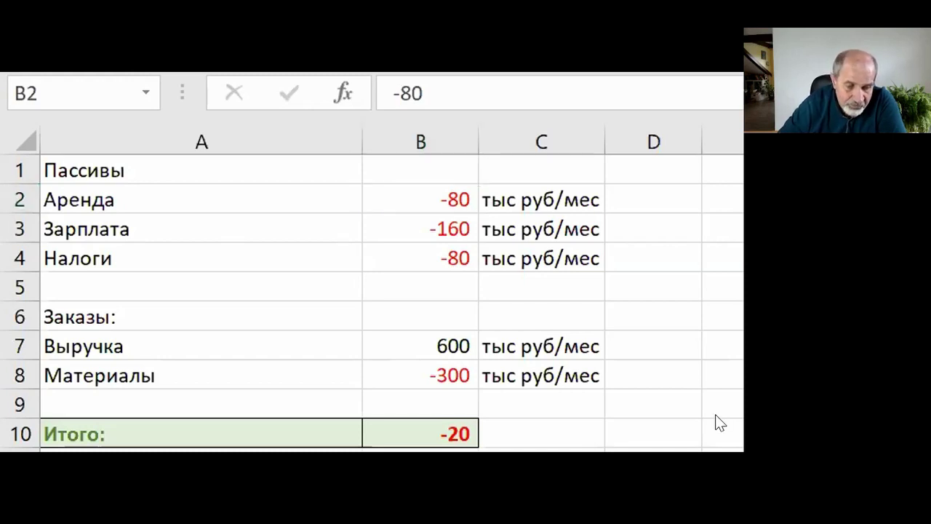
- Review the amounts and formulas for Аренда, Зарплата, Налоги, Выручка, Материалы and the monthly Итого
{"action": "left_click", "coordinate": [397, 228]}
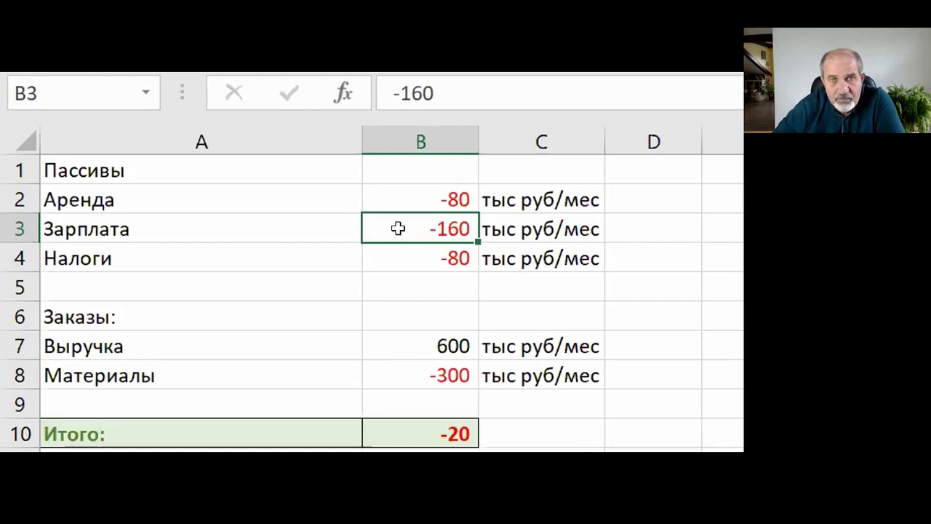
{"action": "key", "text": "Down"}
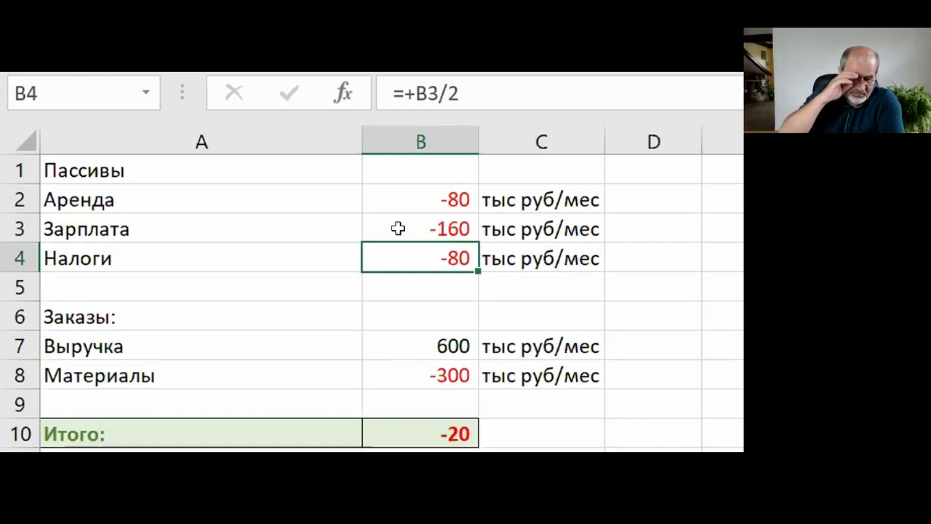
{"action": "left_click", "coordinate": [416, 193]}
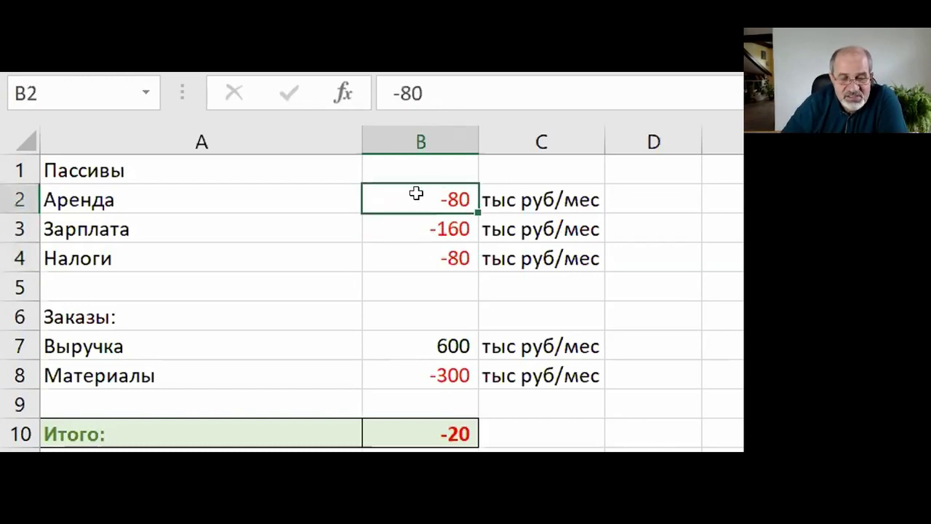
{"action": "key", "text": "Down"}
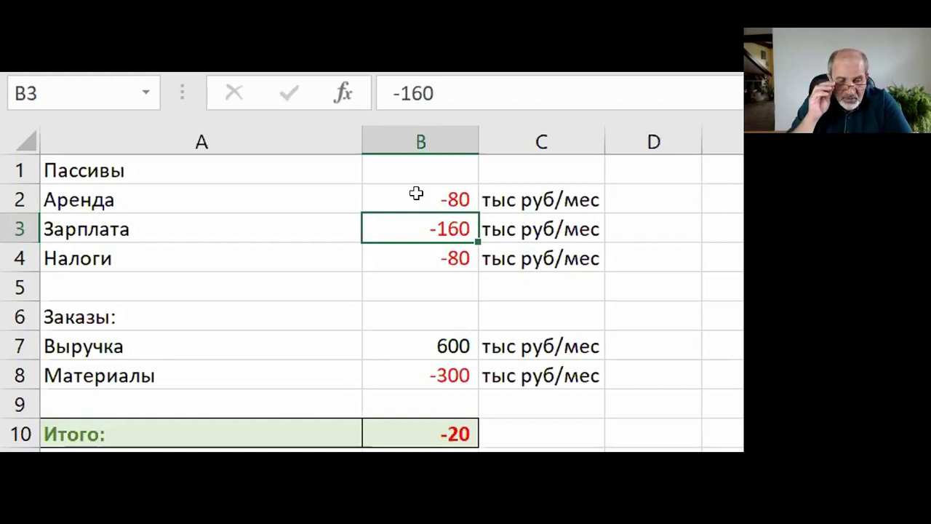
{"action": "key", "text": "Down"}
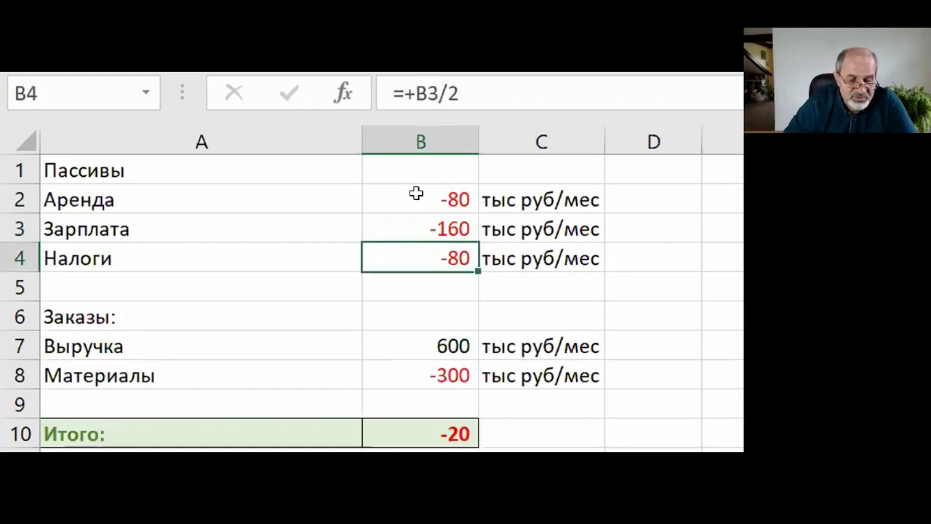
{"action": "key", "text": "Down"}
{"action": "key", "text": "Down"}
{"action": "key", "text": "Down"}
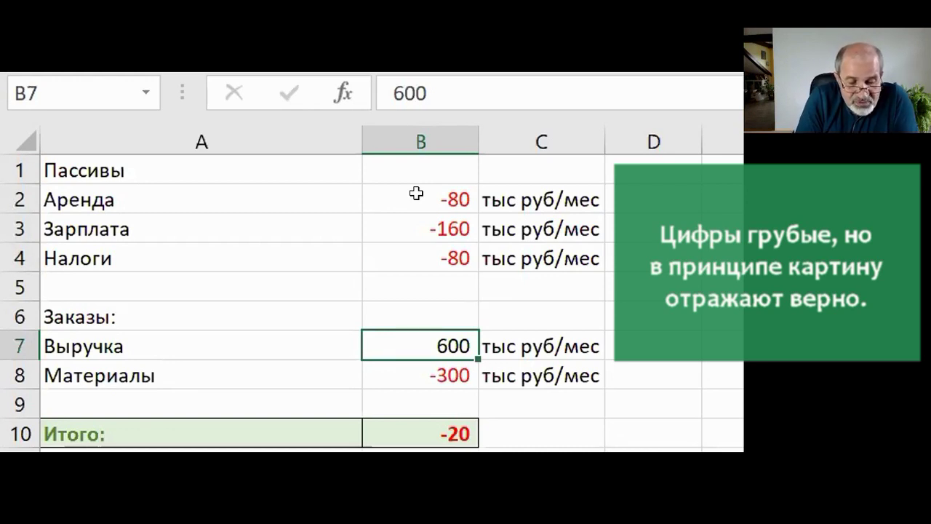
{"action": "key", "text": "Down"}
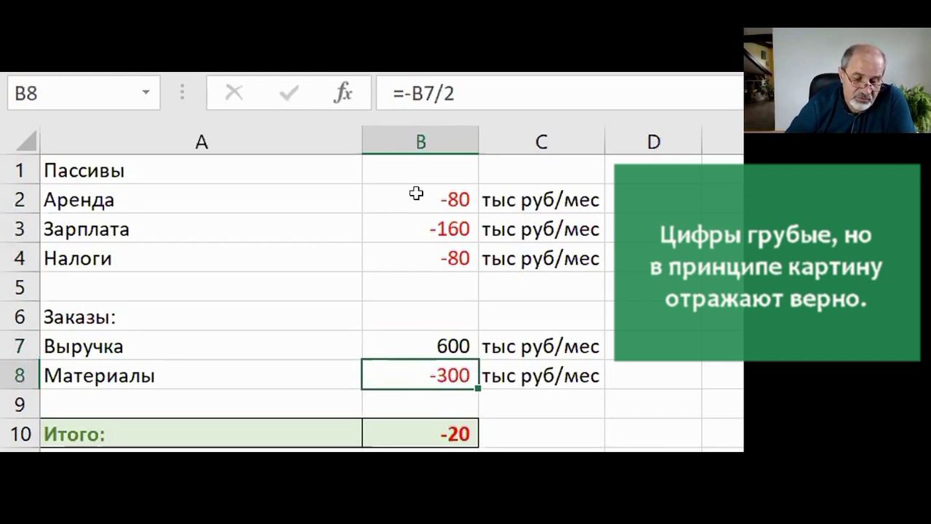
{"action": "key", "text": "Down"}
{"action": "key", "text": "Down"}
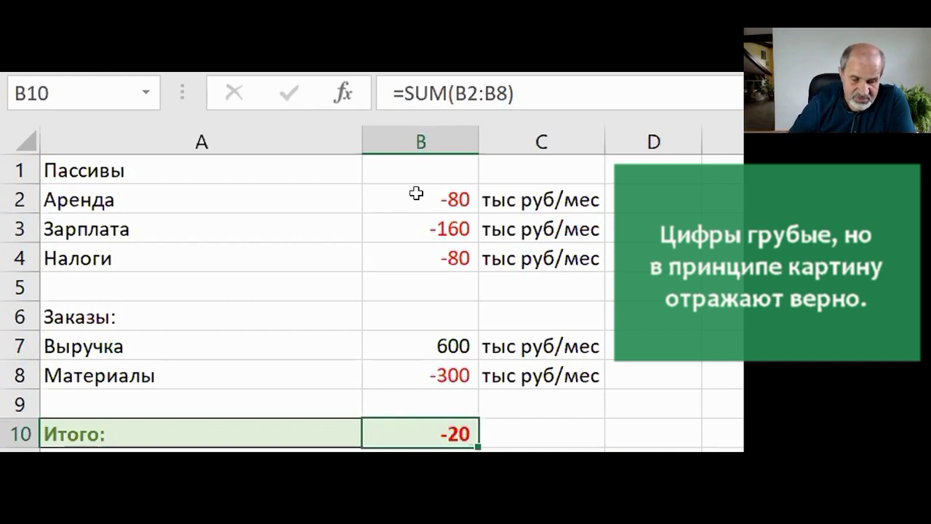
- Set the monthly Выручка under Заказы to 640 in cell B7
{"action": "key", "text": "Up"}
{"action": "key", "text": "Up"}
{"action": "key", "text": "Up"}
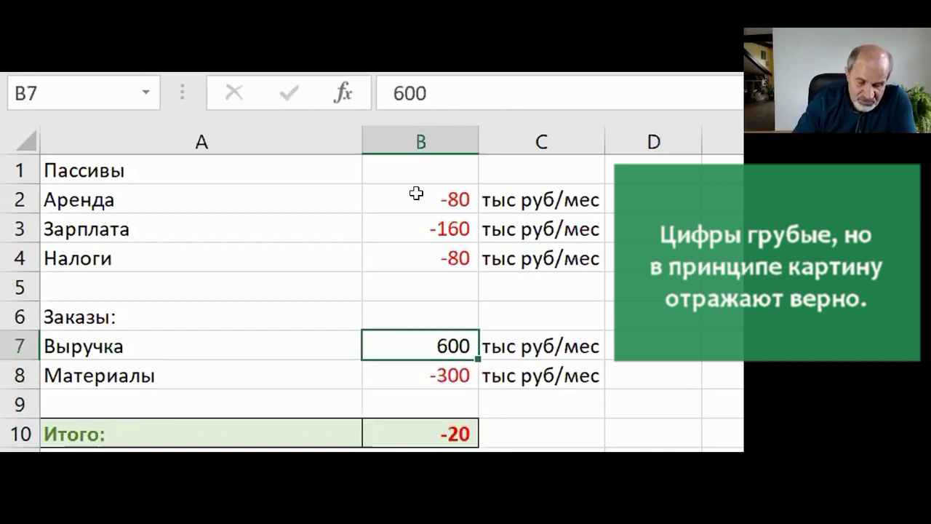
{"action": "type", "text": "640"}
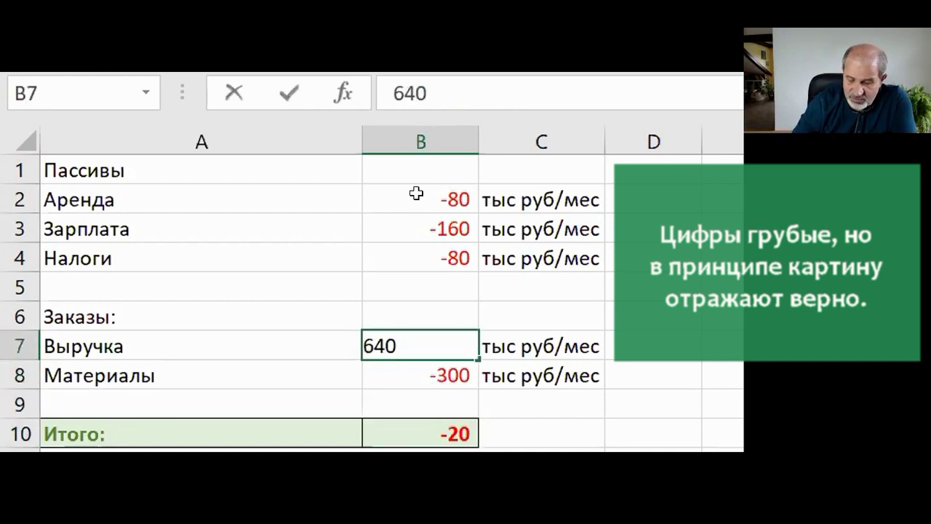
{"action": "key", "text": "Tab"}
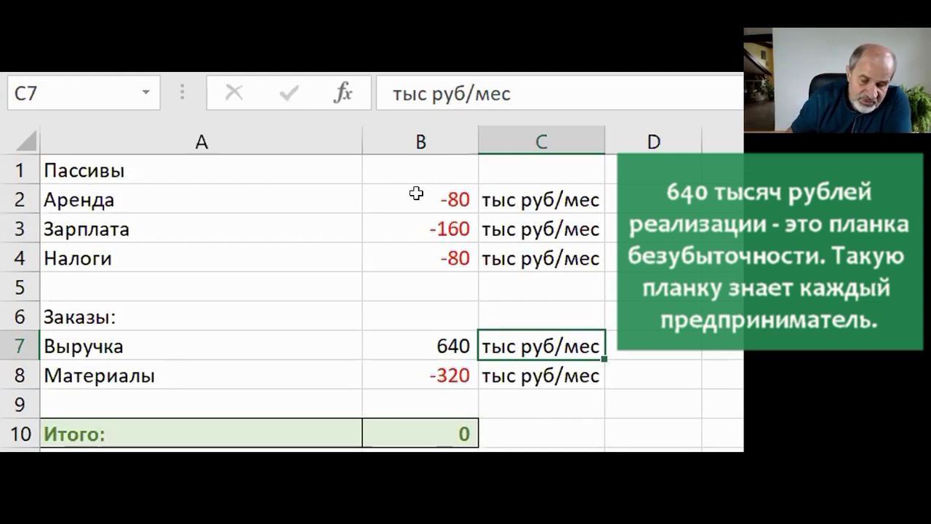
- Try monthly Выручка values of 1200 and 800 in cell B7
{"action": "key", "text": "Left"}
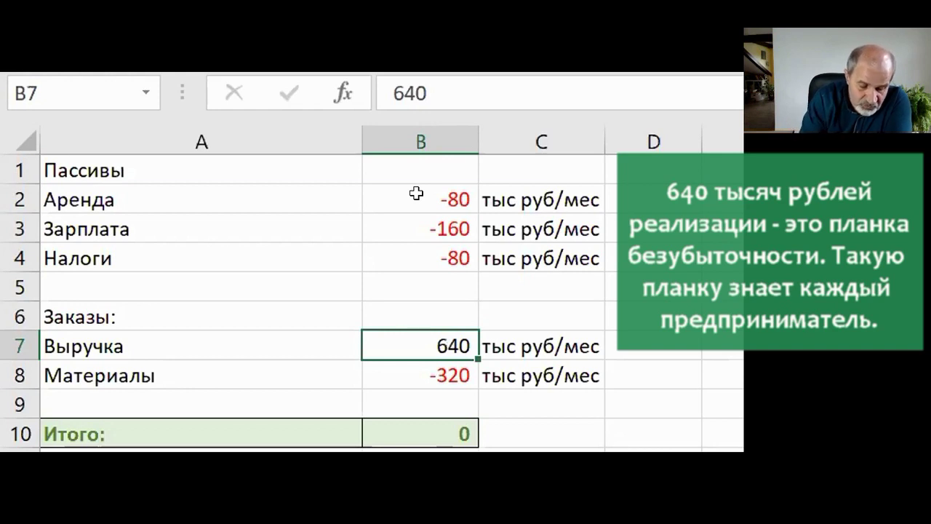
{"action": "type", "text": "1200"}
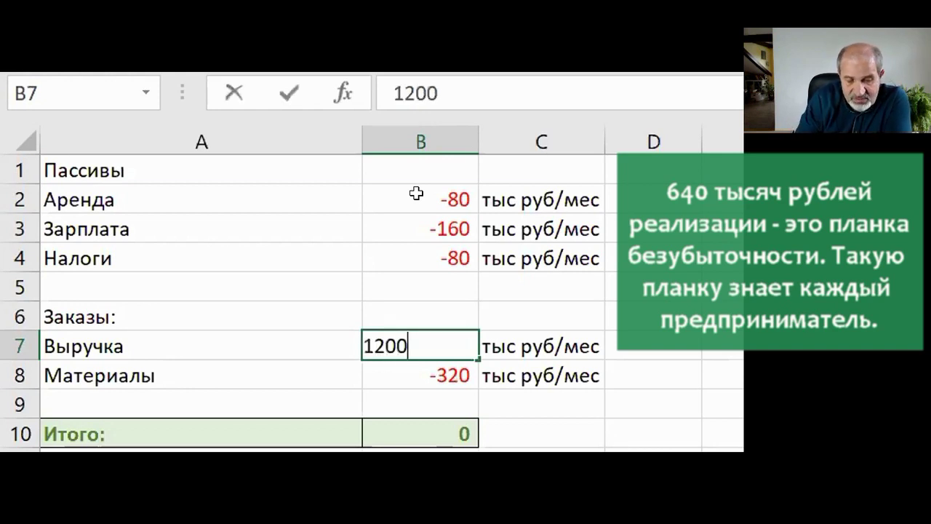
{"action": "key", "text": "Right"}
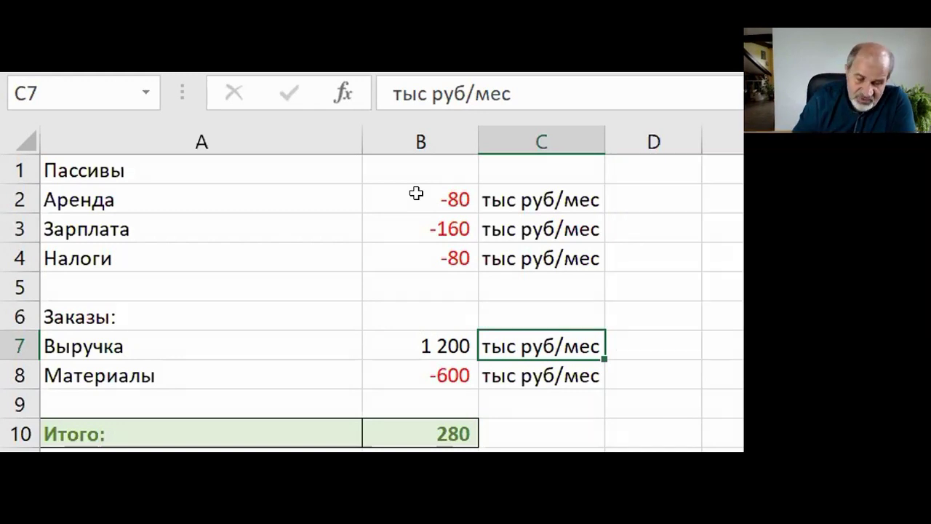
{"action": "key", "text": "Left"}
{"action": "type", "text": "800"}
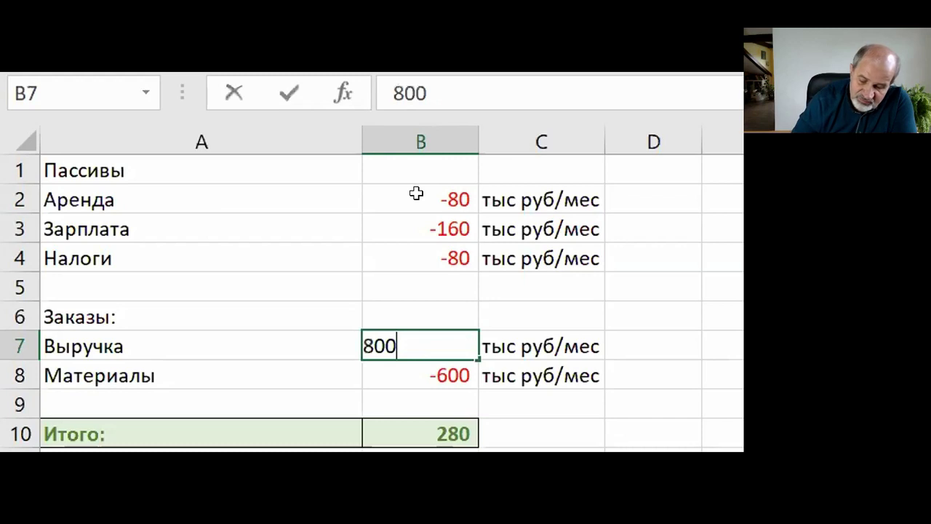
{"action": "key", "text": "Right"}
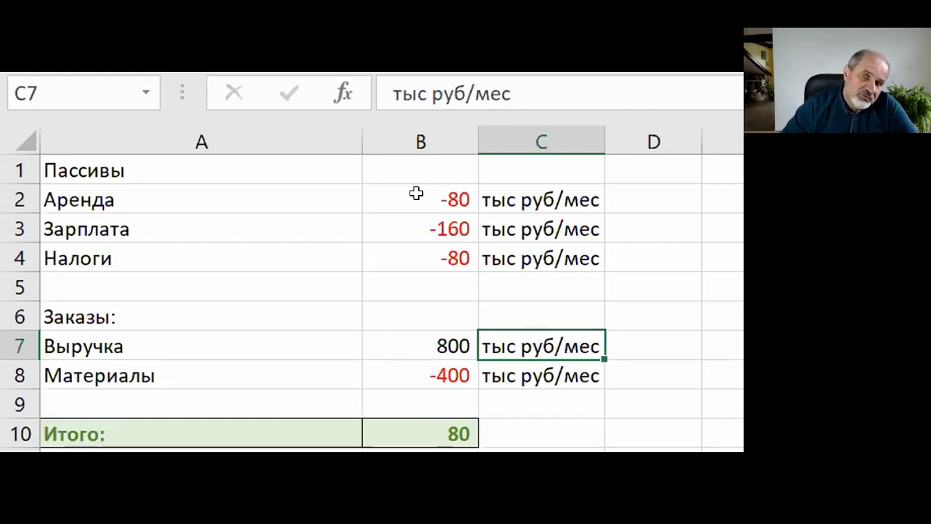
- Set the monthly Выручка in cell B7 to 900
{"action": "key", "text": "Left"}
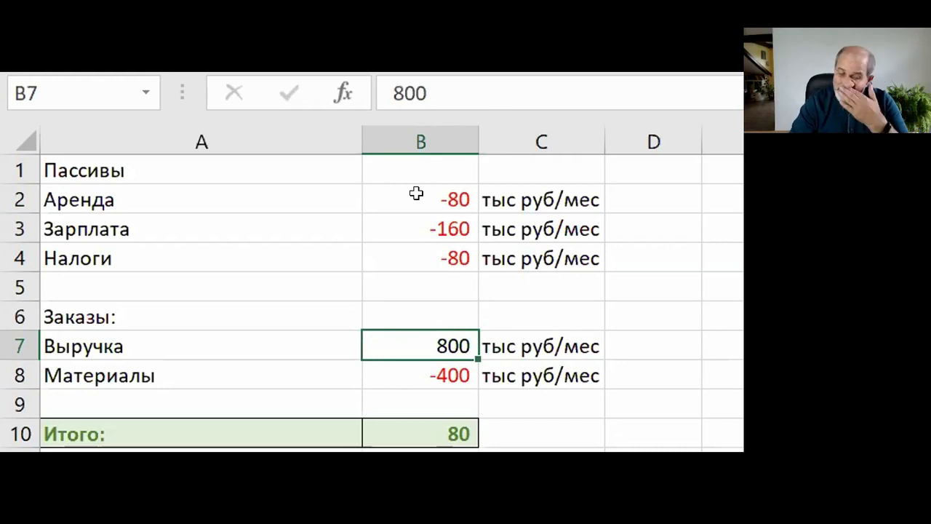
{"action": "type", "text": "900"}
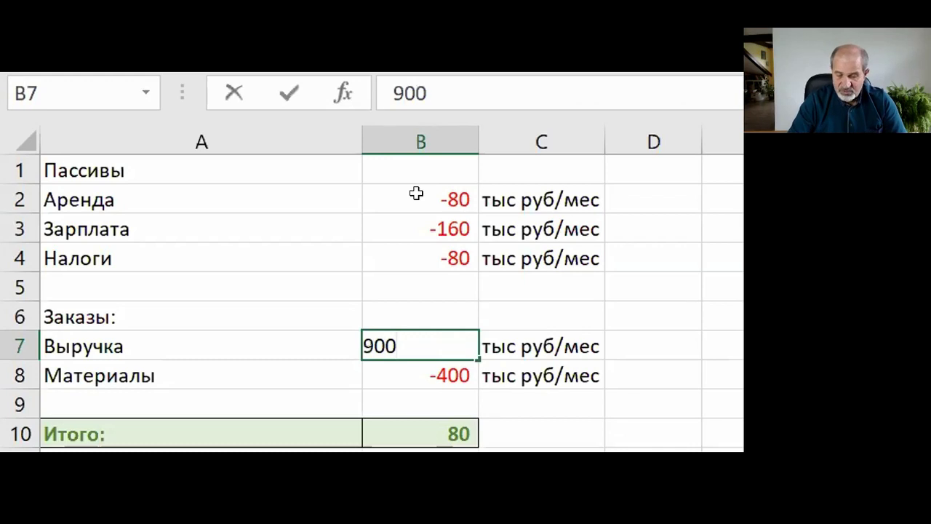
{"action": "key", "text": "Right"}
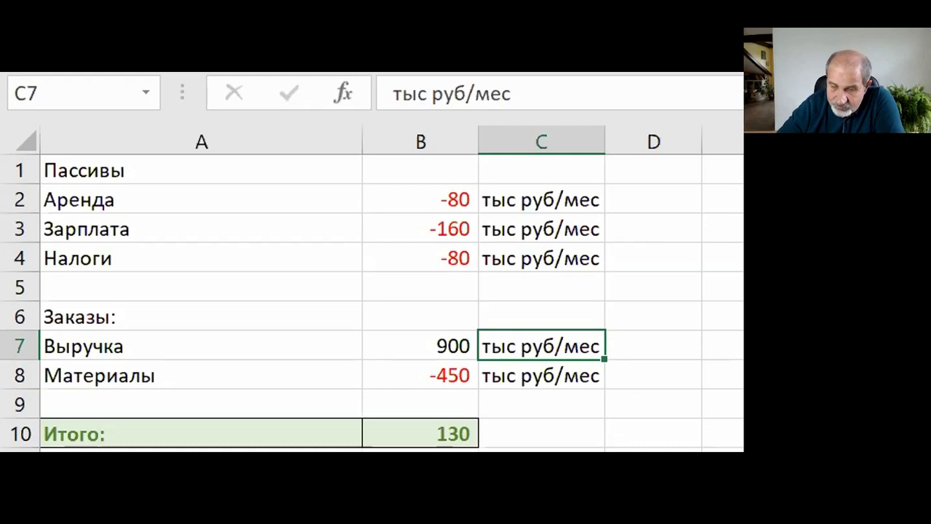
- Examine the Резервы section row by row, from Бумага through Станки, Австрия and Накопления to its Итого
{"action": "scroll", "coordinate": [372, 302], "scroll_direction": "down", "scroll_amount": 2}
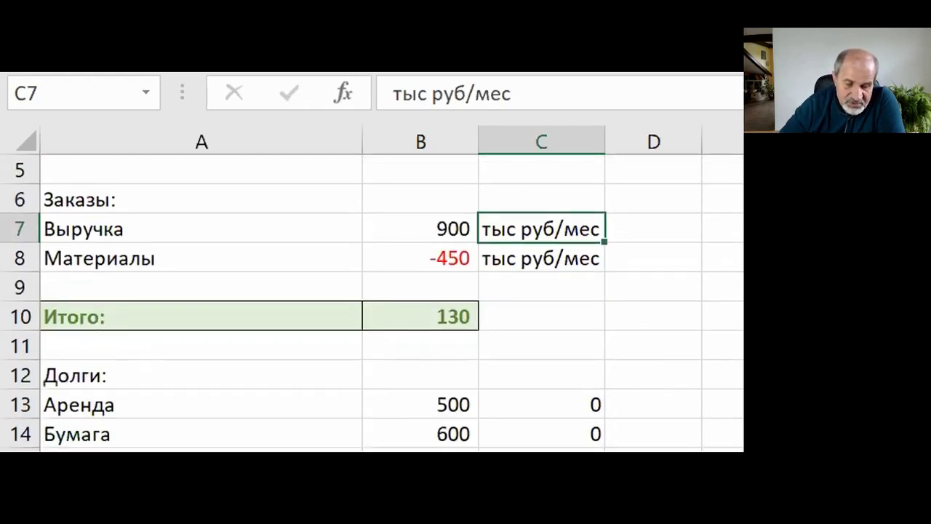
{"action": "scroll", "coordinate": [372, 301], "scroll_direction": "up", "scroll_amount": 2}
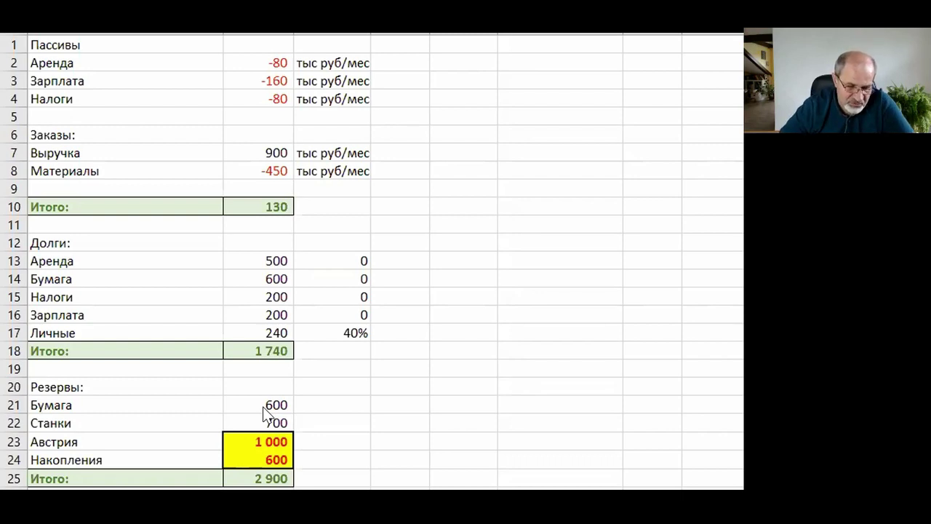
{"action": "key", "text": "alt+Tab"}
{"action": "left_click", "coordinate": [261, 406]}
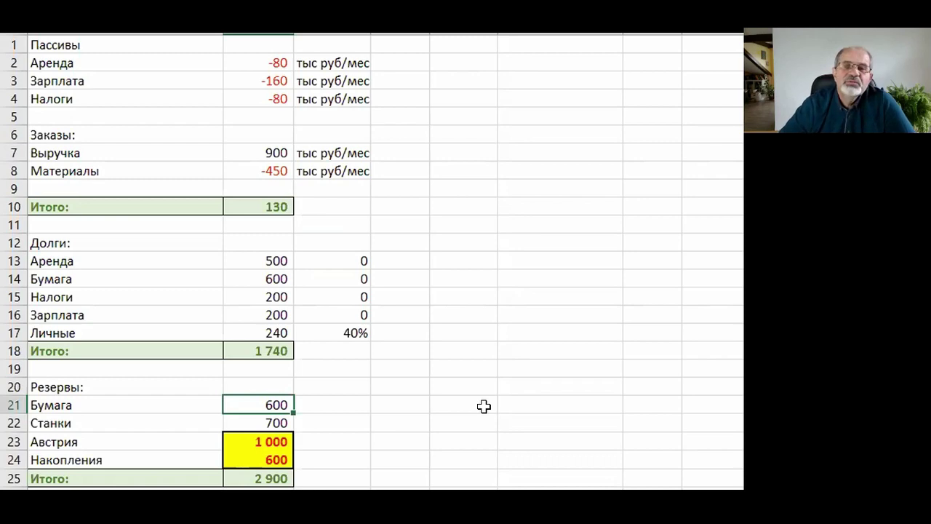
{"action": "key", "text": "Down"}
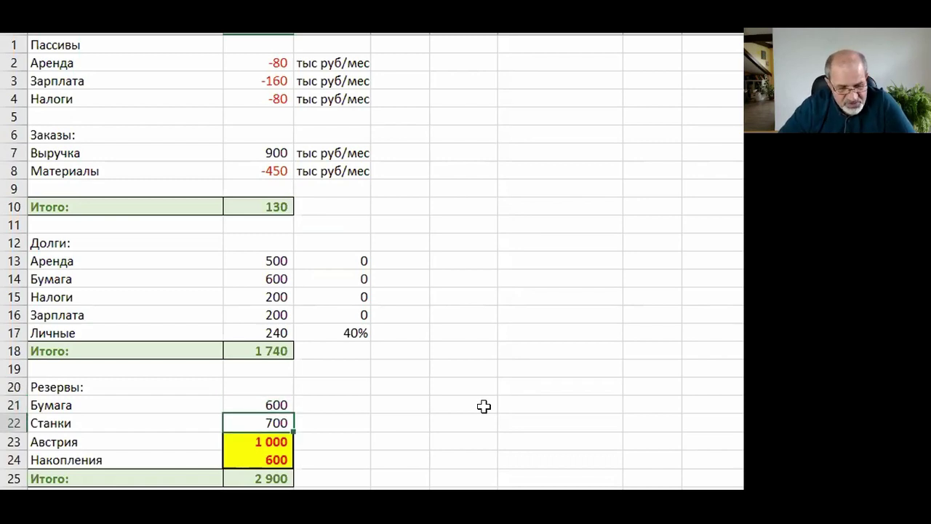
{"action": "key", "text": "Down"}
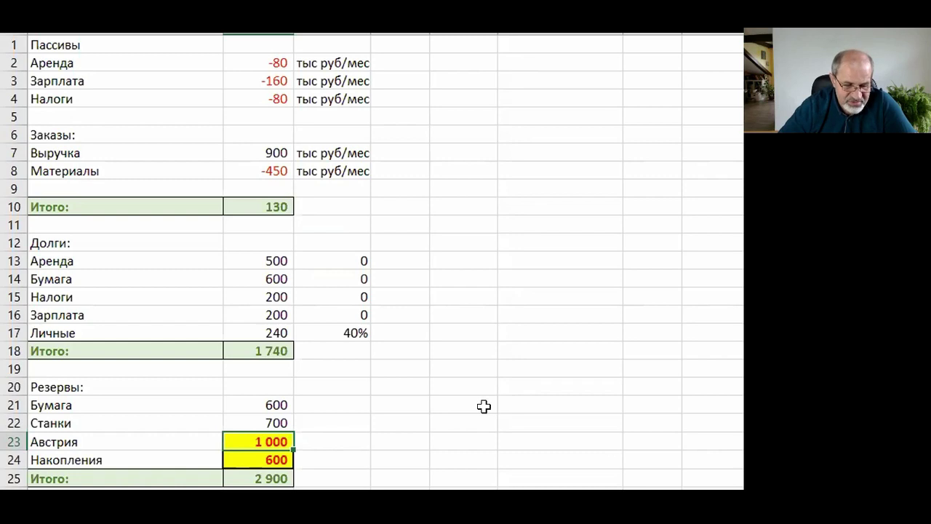
{"action": "key", "text": "Down"}
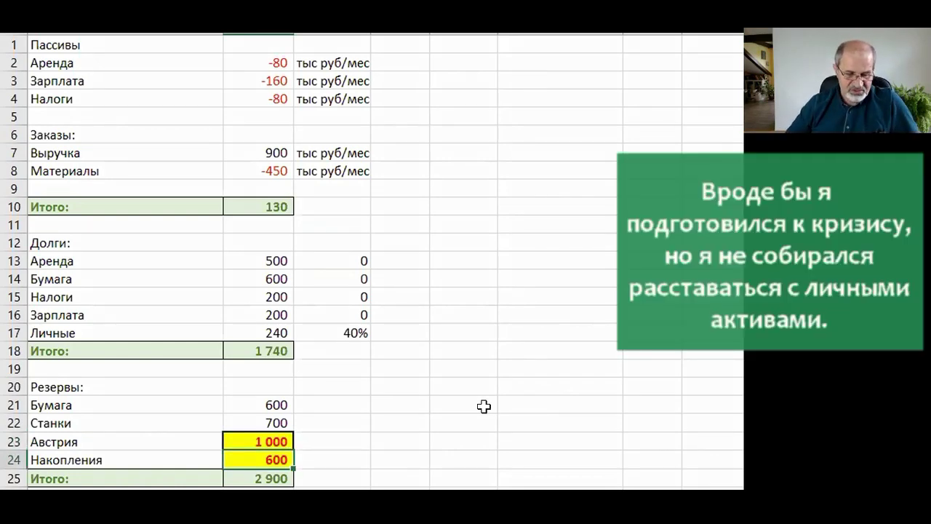
{"action": "key", "text": "Down"}
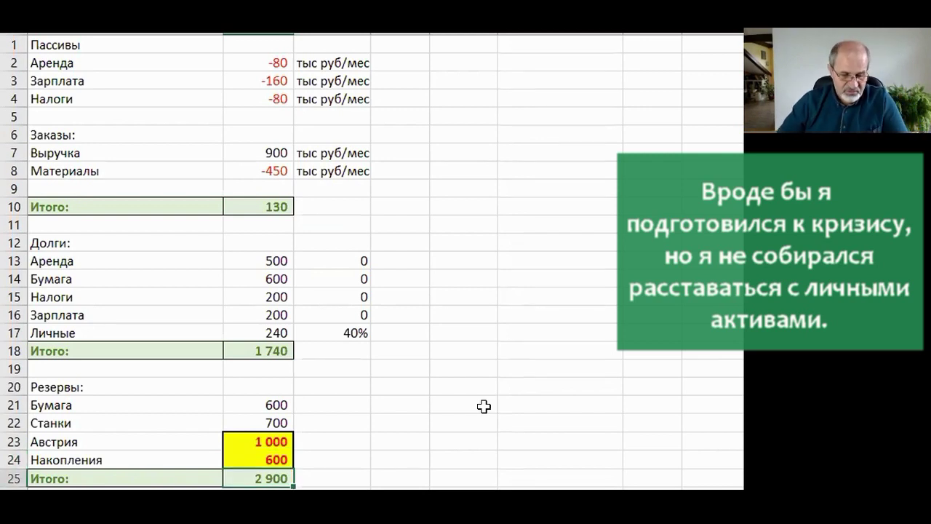
- Set the monthly Выручка under Заказы to 300 in cell B7
{"action": "key", "text": "Up"}
{"action": "key", "text": "Up"}
{"action": "key", "text": "Up"}
{"action": "key", "text": "Up"}
{"action": "key", "text": "Up"}
{"action": "key", "text": "Up"}
{"action": "key", "text": "Up"}
{"action": "key", "text": "Up"}
{"action": "key", "text": "Up"}
{"action": "key", "text": "Up"}
{"action": "key", "text": "Up"}
{"action": "key", "text": "Up"}
{"action": "key", "text": "Up"}
{"action": "key", "text": "Up"}
{"action": "key", "text": "Up"}
{"action": "key", "text": "Up"}
{"action": "key", "text": "Up"}
{"action": "key", "text": "Up"}
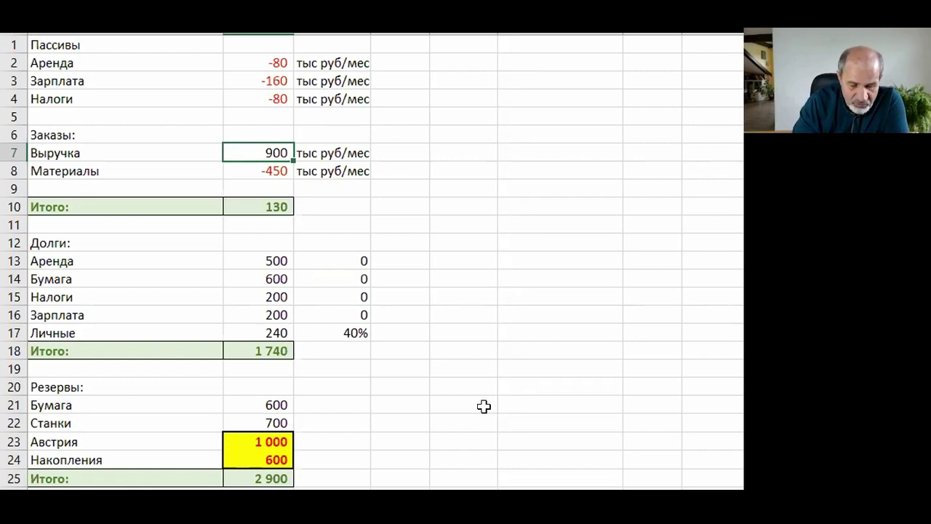
{"action": "type", "text": "300"}
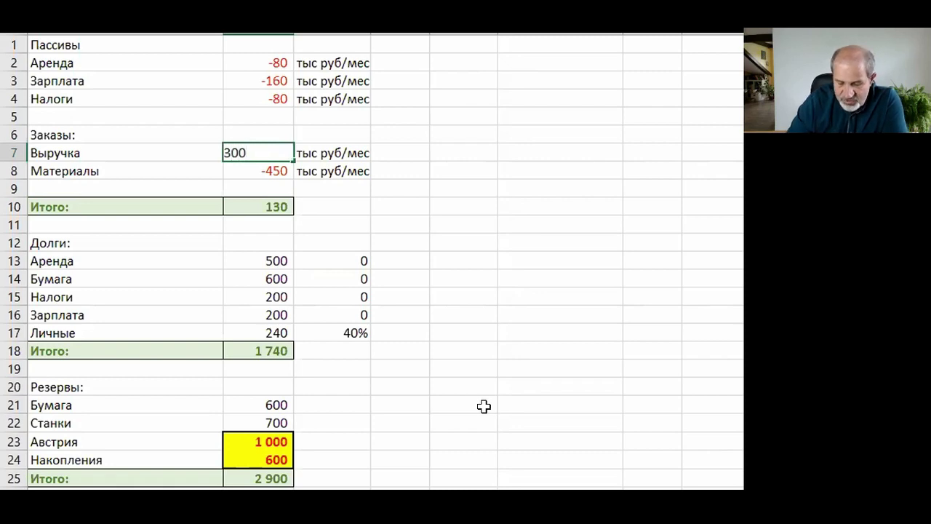
{"action": "key", "text": "Tab"}
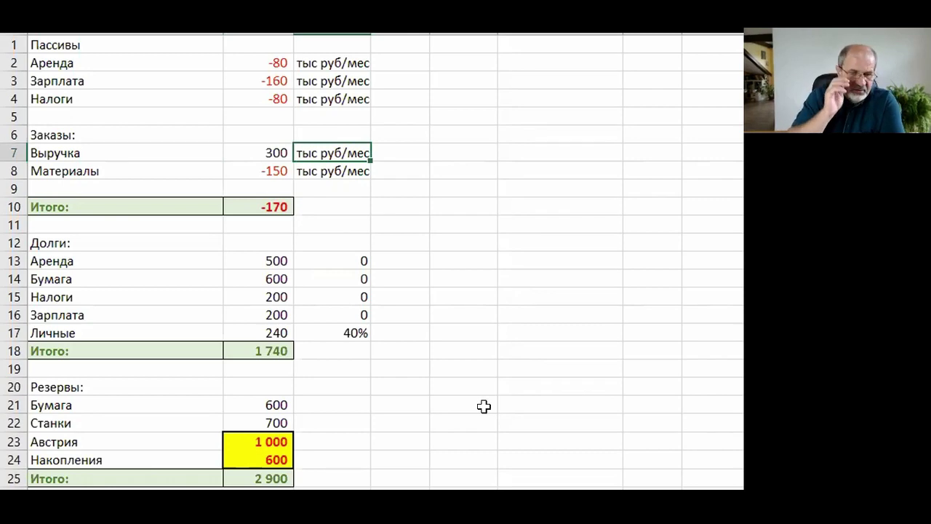
- Review the Материалы amount, the monthly Итого and the Долги section below it
{"action": "key", "text": "Left"}
{"action": "key", "text": "Down"}
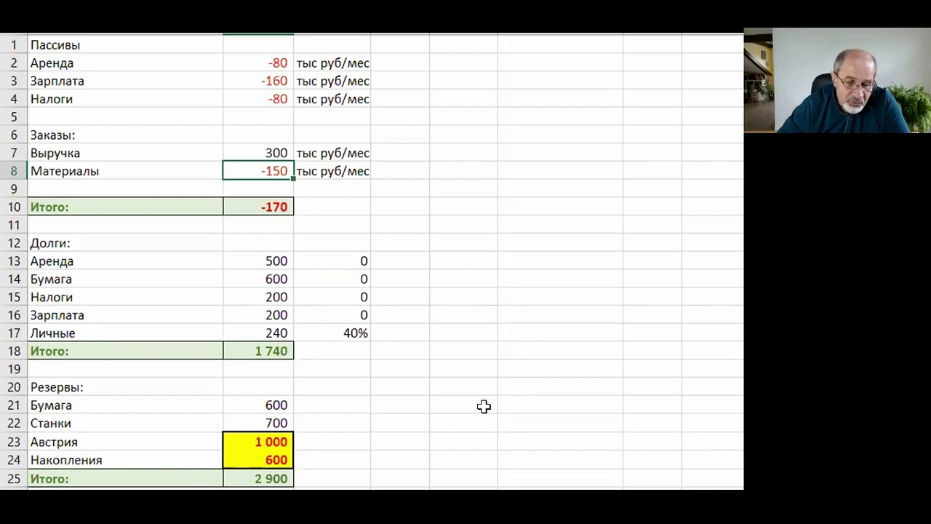
{"action": "key", "text": "Down"}
{"action": "key", "text": "Down"}
{"action": "key", "text": "Down"}
{"action": "key", "text": "Down"}
{"action": "key", "text": "Down"}
{"action": "key", "text": "Down"}
{"action": "key", "text": "Down"}
{"action": "key", "text": "Down"}
{"action": "key", "text": "Down"}
{"action": "key", "text": "Down"}
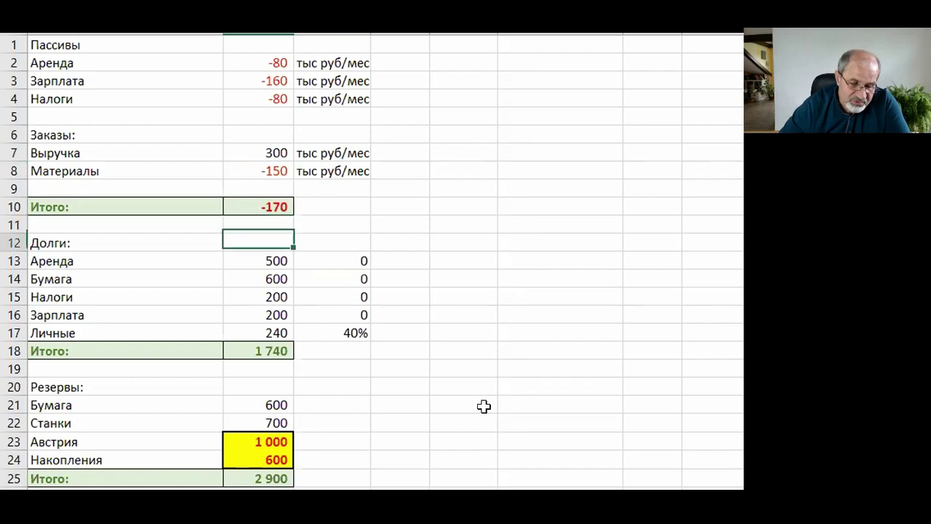
- Set the Бумага amount under Резервы in cell B21 to 40
{"action": "key", "text": "Down"}
{"action": "key", "text": "Down"}
{"action": "key", "text": "Down"}
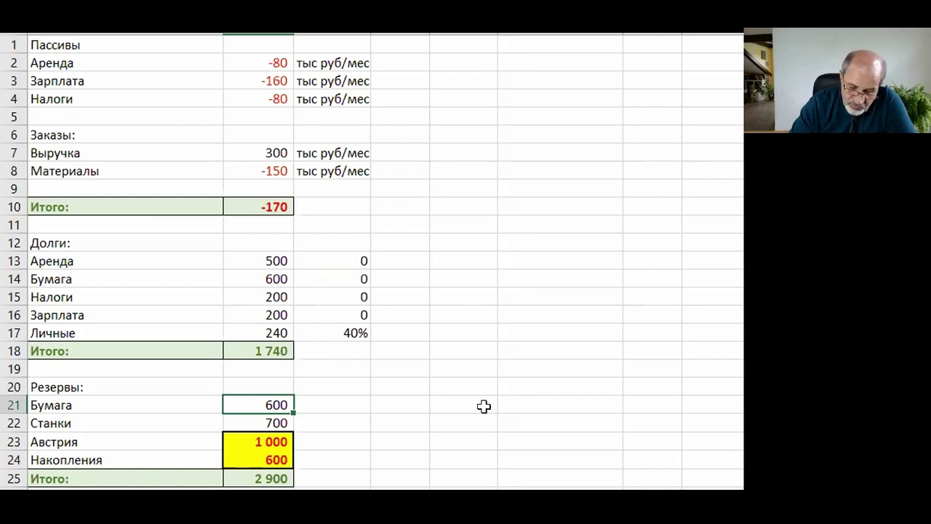
{"action": "type", "text": "40"}
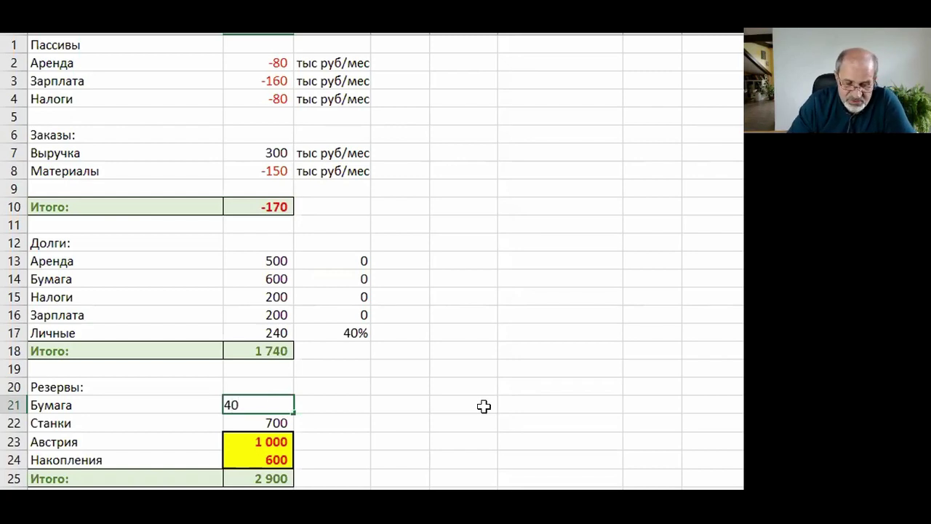
{"action": "key", "text": "Tab"}
- Examine the Австрия and Накопления reserves and the Резервы Итого below them
{"action": "key", "text": "Left"}
{"action": "key", "text": "Down"}
{"action": "key", "text": "Down"}
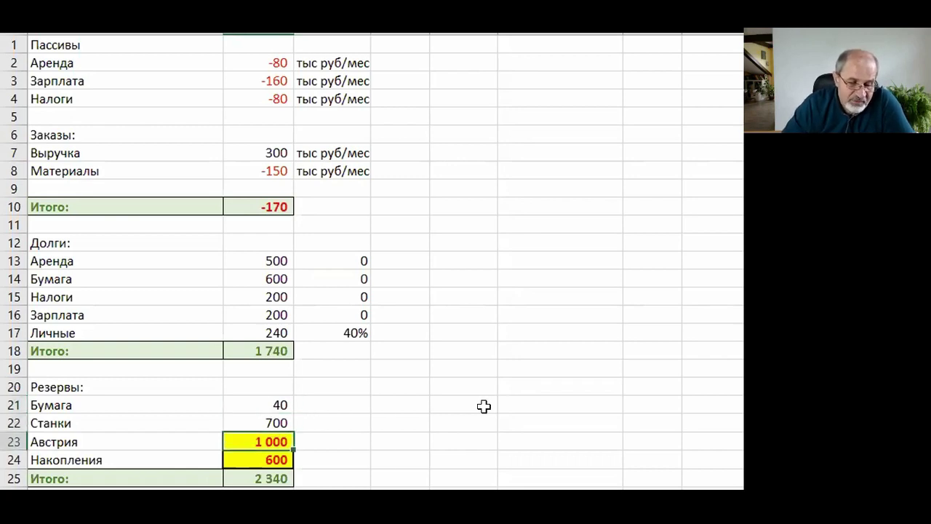
{"action": "key", "text": "Down"}
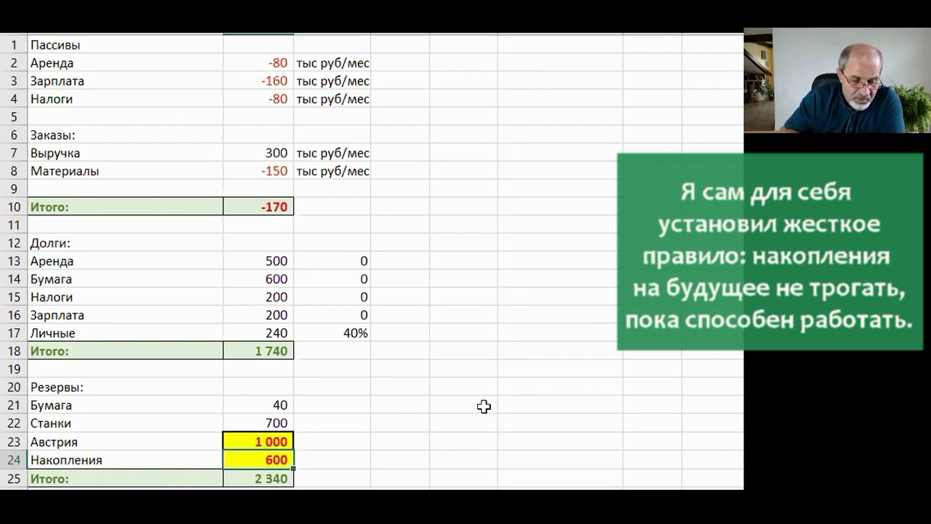
{"action": "key", "text": "Left"}
{"action": "key", "text": "Up"}
{"action": "key", "text": "Right"}
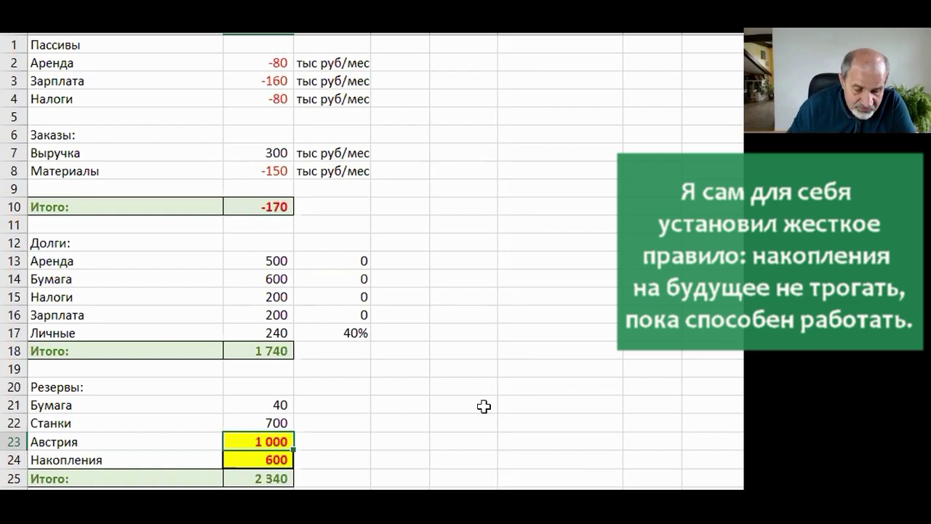
{"action": "key", "text": "Down"}
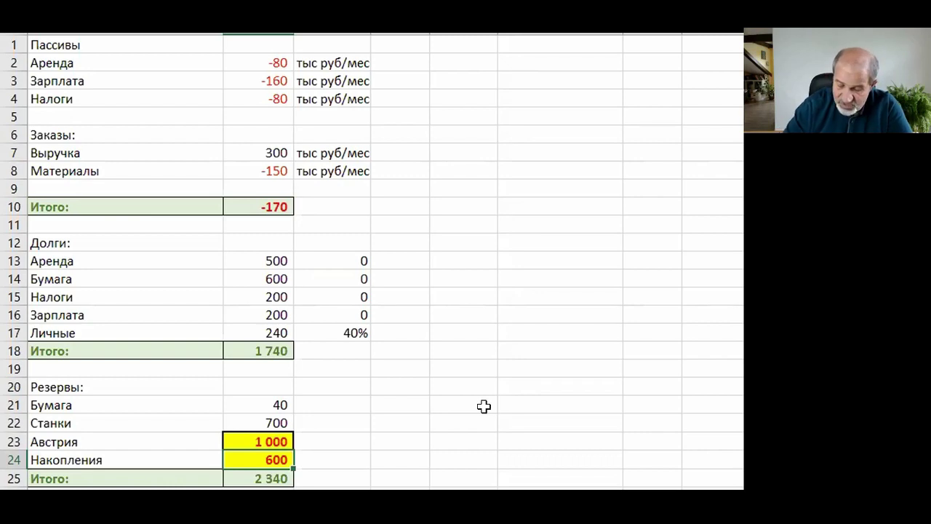
{"action": "key", "text": "Down"}
{"action": "key", "text": "Up"}
{"action": "key", "text": "Up"}
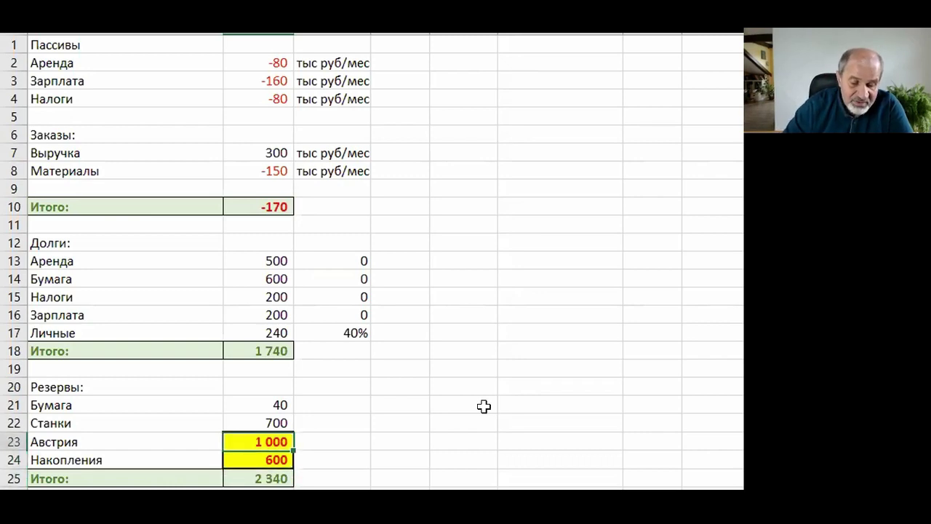
{"action": "key", "text": "Down"}
{"action": "key", "text": "Up"}
{"action": "key", "text": "Down"}
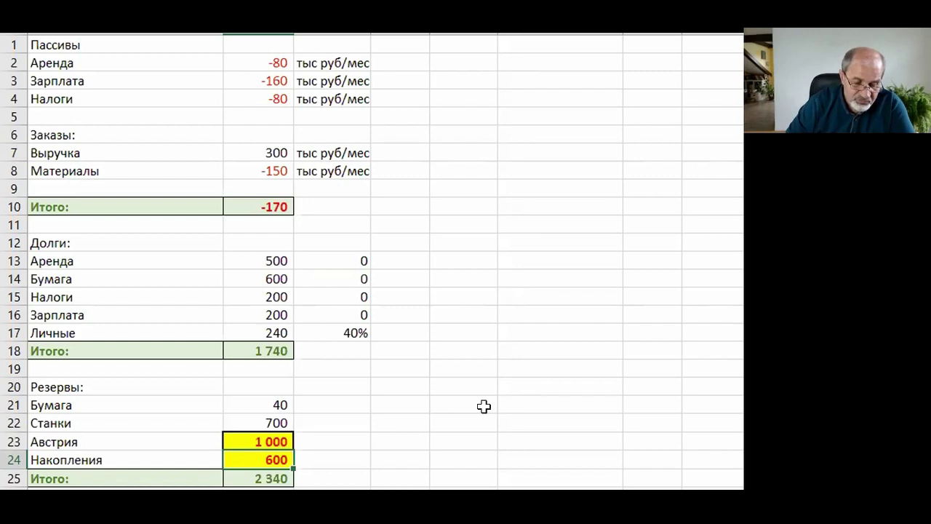
- Set the Бумага amount under Резервы in cell B21 to 20
{"action": "key", "text": "Up"}
{"action": "key", "text": "Up"}
{"action": "key", "text": "Up"}
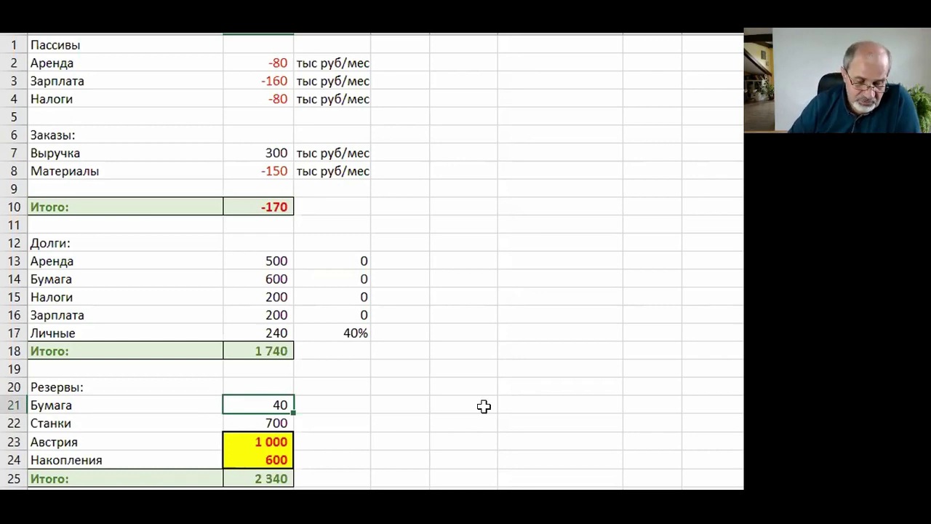
{"action": "type", "text": "20"}
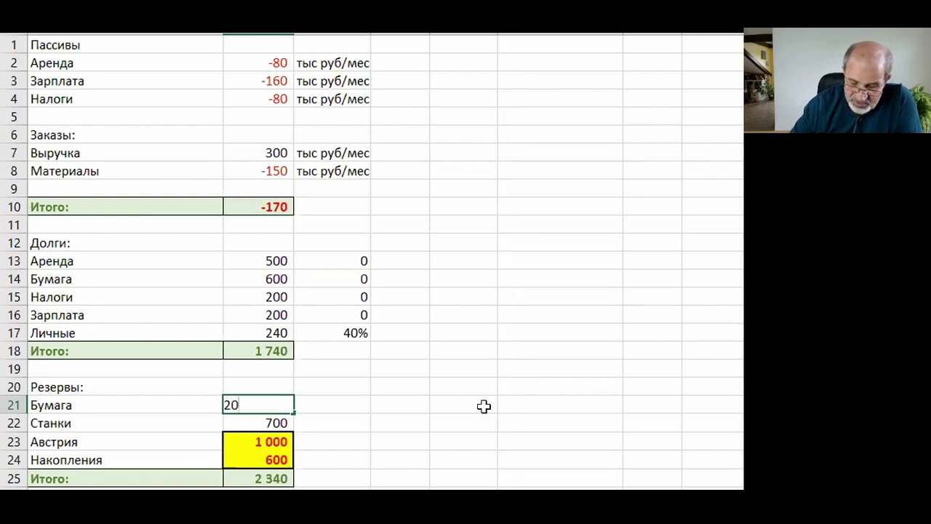
{"action": "key", "text": "Tab"}
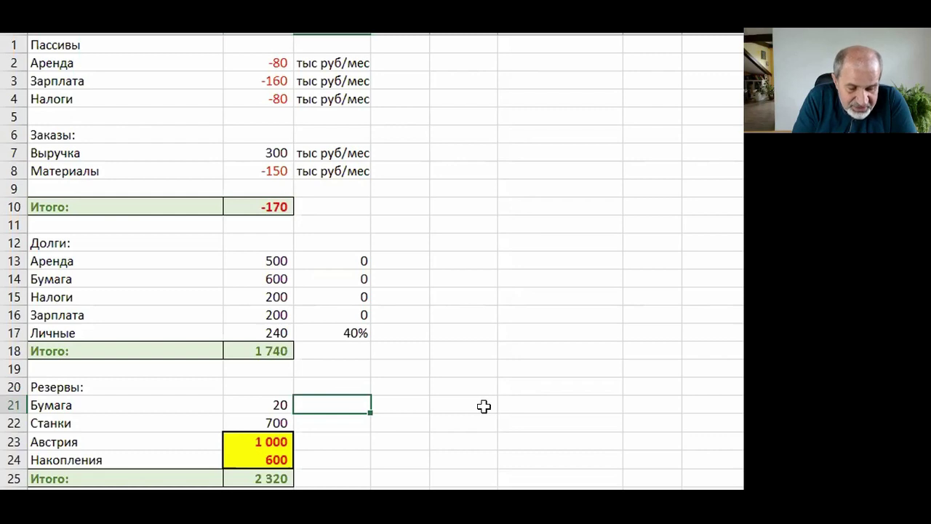
- Review the Станки reserve, the monthly Пассивы and Заказы figures, and the monthly Итого
{"action": "key", "text": "Left"}
{"action": "key", "text": "Down"}
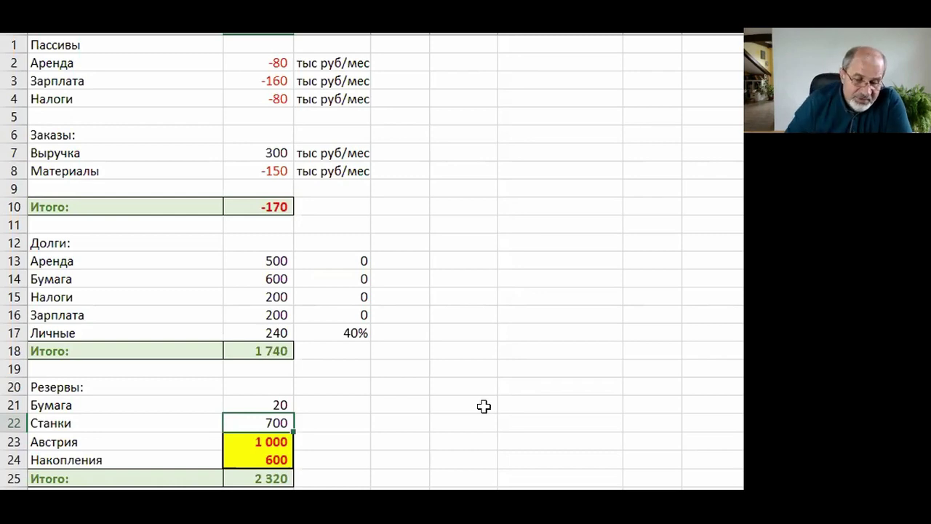
{"action": "key", "text": "Up"}
{"action": "key", "text": "Up"}
{"action": "key", "text": "Up"}
{"action": "key", "text": "Up"}
{"action": "key", "text": "Up"}
{"action": "key", "text": "Up"}
{"action": "key", "text": "Up"}
{"action": "key", "text": "Up"}
{"action": "key", "text": "Up"}
{"action": "key", "text": "Up"}
{"action": "key", "text": "Up"}
{"action": "key", "text": "Up"}
{"action": "key", "text": "Up"}
{"action": "key", "text": "Up"}
{"action": "key", "text": "Up"}
{"action": "key", "text": "Up"}
{"action": "key", "text": "Up"}
{"action": "key", "text": "Up"}
{"action": "key", "text": "Up"}
{"action": "key", "text": "Up"}
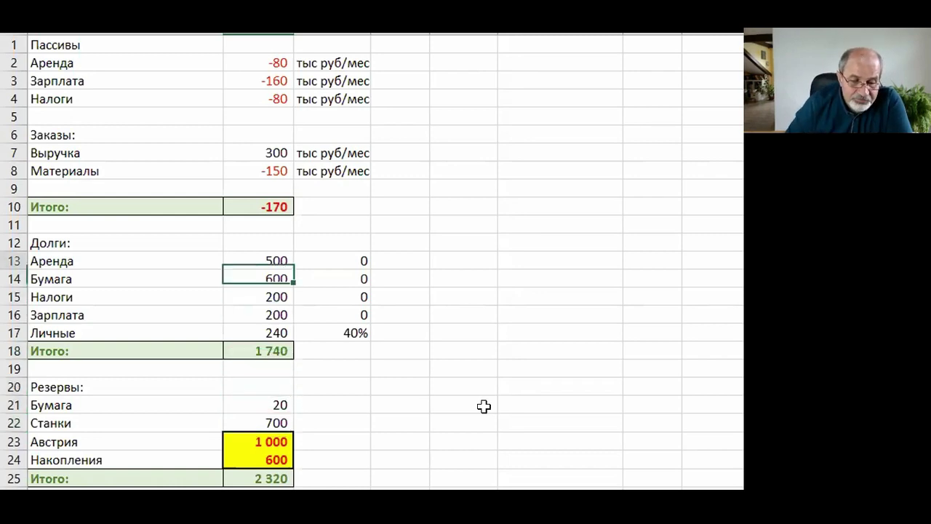
{"action": "key", "text": "Down"}
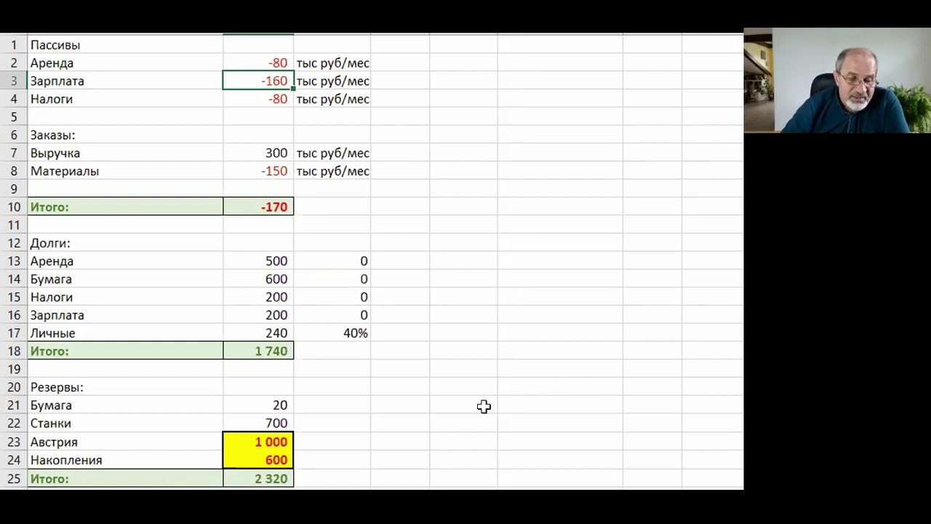
{"action": "key", "text": "Down"}
{"action": "key", "text": "Down"}
{"action": "key", "text": "Down"}
{"action": "key", "text": "Down"}
{"action": "key", "text": "Down"}
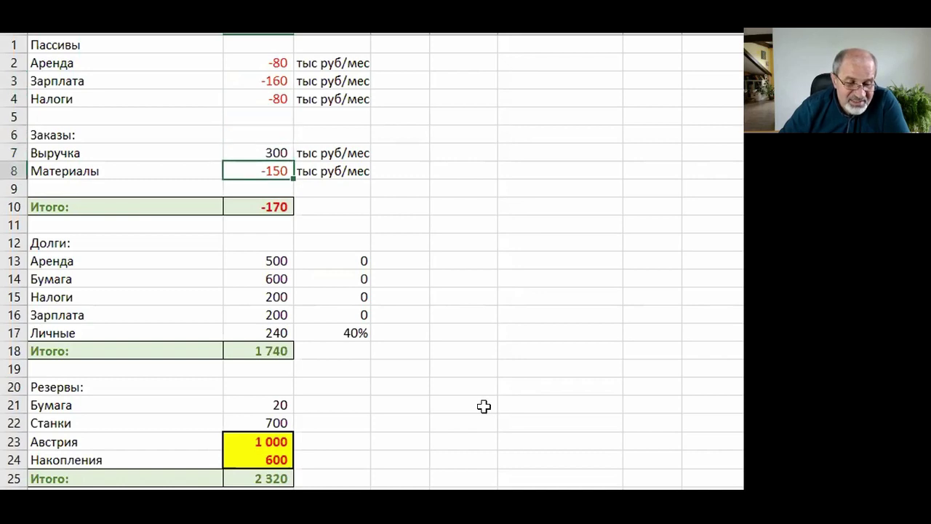
{"action": "key", "text": "Down"}
{"action": "key", "text": "Down"}
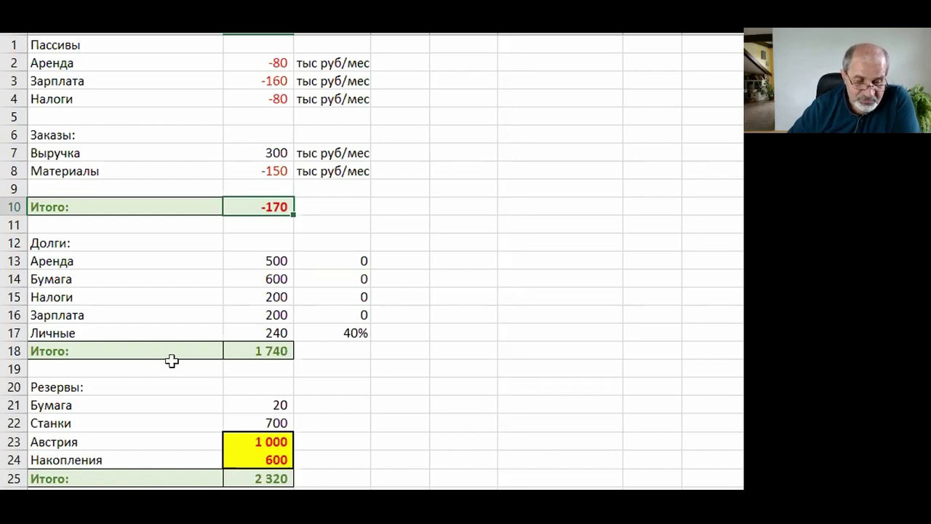
- Examine the Долги section row by row, from Аренда through Бумага, Налоги and Зарплата to Личные
{"action": "left_click", "coordinate": [274, 263]}
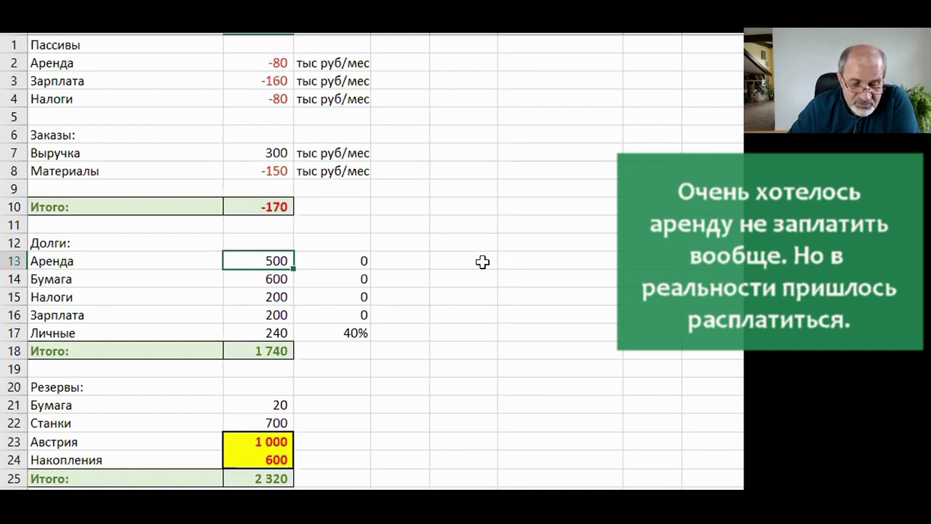
{"action": "key", "text": "Down"}
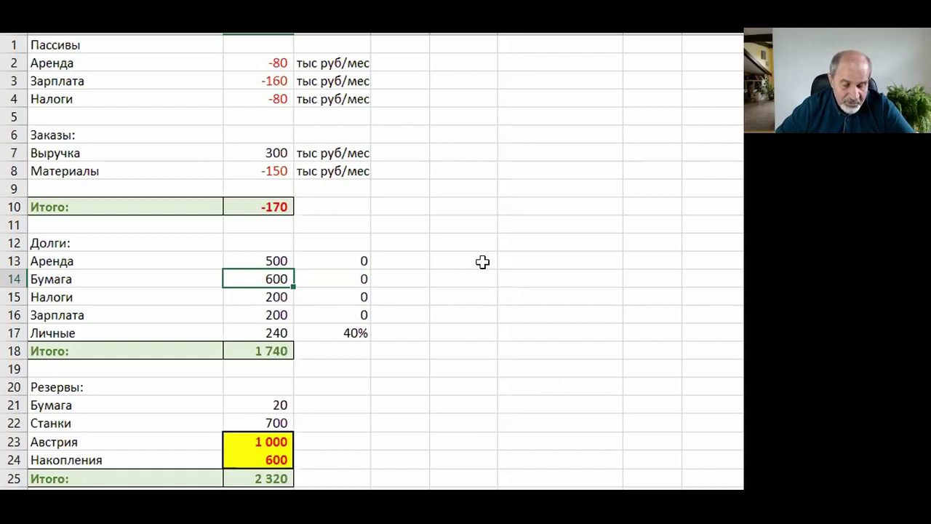
{"action": "key", "text": "Down"}
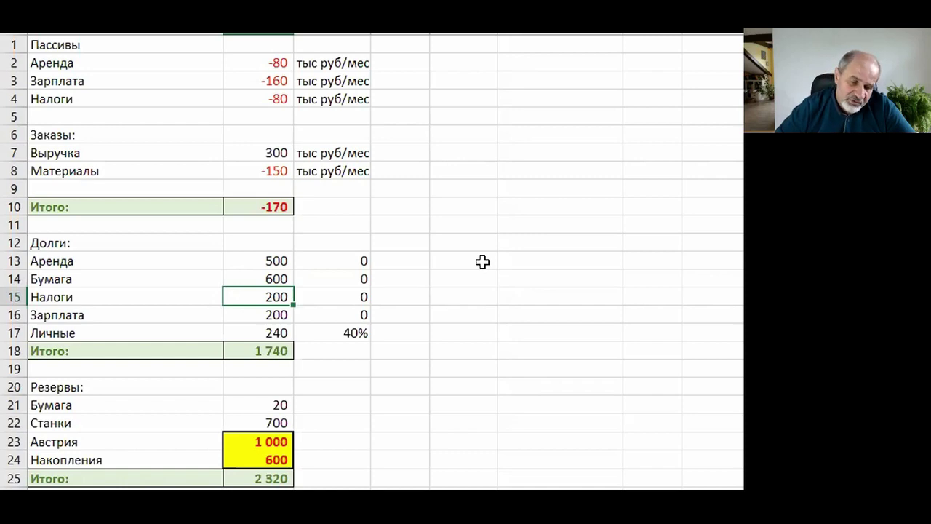
{"action": "key", "text": "Down"}
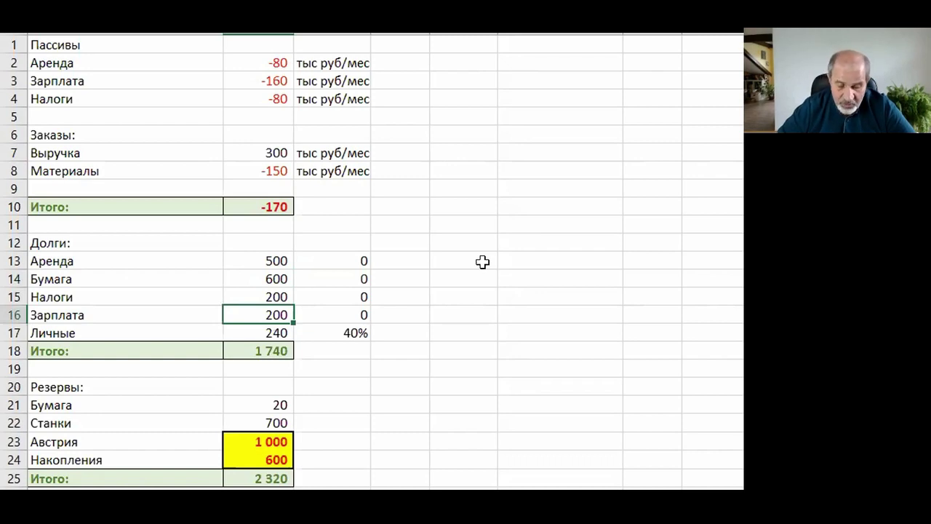
{"action": "key", "text": "Down"}
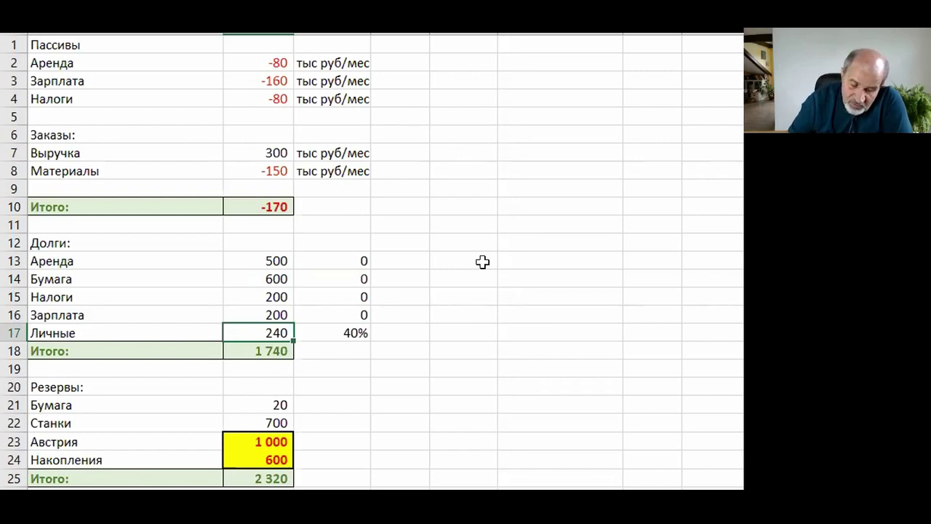
- Examine the values beside the debts in column C, comparing the Личные percentage with the other Долги rows
{"action": "key", "text": "Right"}
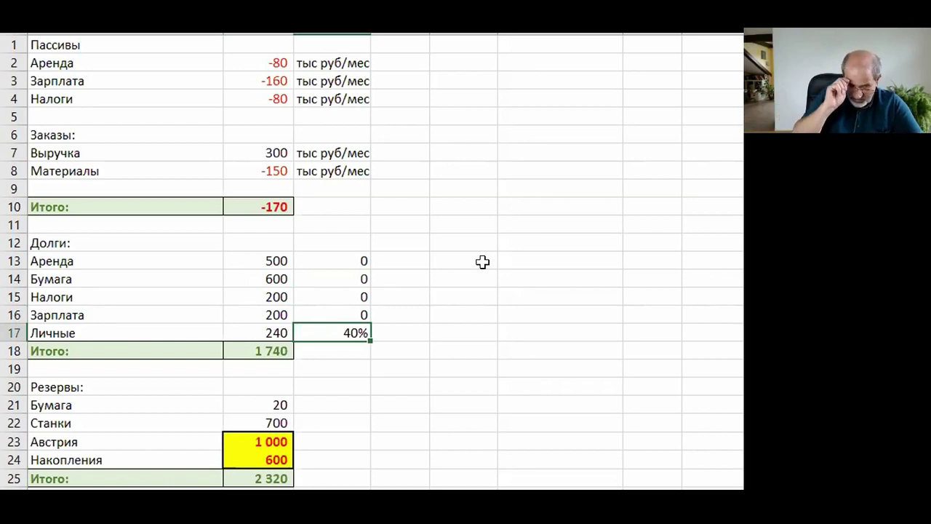
{"action": "key", "text": "Up"}
{"action": "key", "text": "Up"}
{"action": "key", "text": "Up"}
{"action": "key", "text": "Up"}
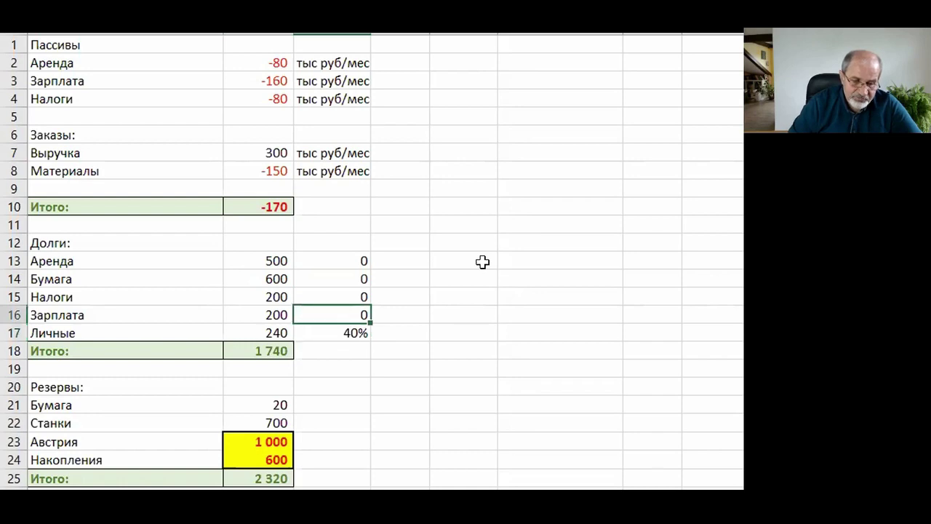
{"action": "key", "text": "Down"}
{"action": "key", "text": "Down"}
{"action": "key", "text": "Down"}
{"action": "key", "text": "Down"}
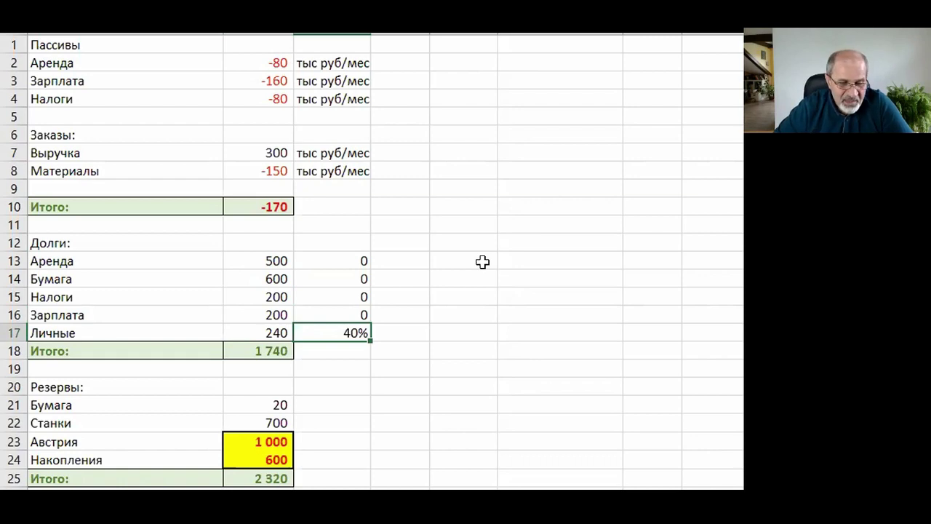
{"action": "key", "text": "Left"}
{"action": "key", "text": "Right"}
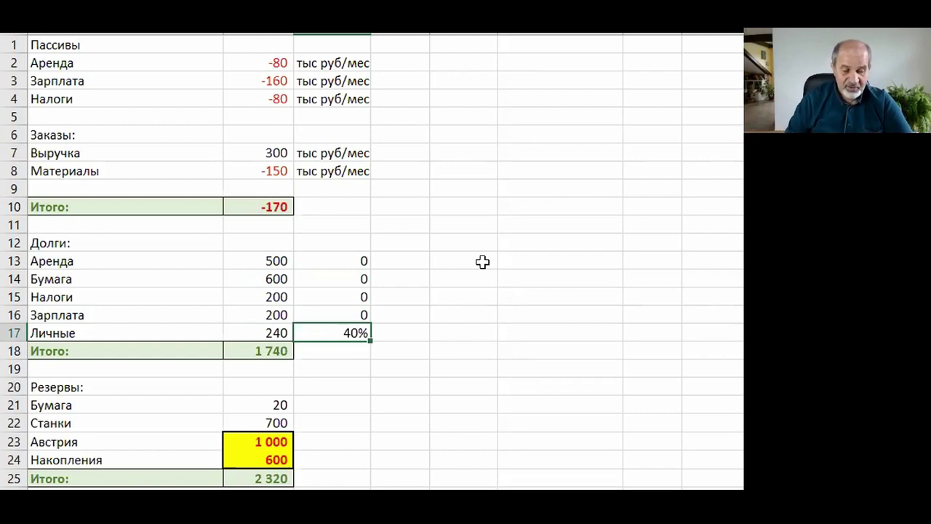
{"action": "key", "text": "Left"}
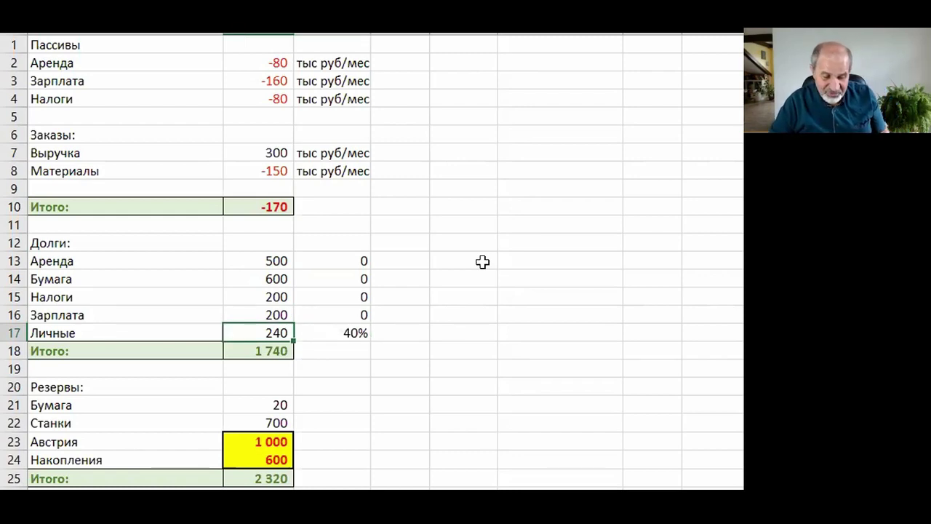
- Go over the Аренда, Бумага, Налоги and Зарплата debts again, and review the Бумага and Станки reserves
{"action": "key", "text": "Up"}
{"action": "key", "text": "Up"}
{"action": "key", "text": "Up"}
{"action": "key", "text": "Up"}
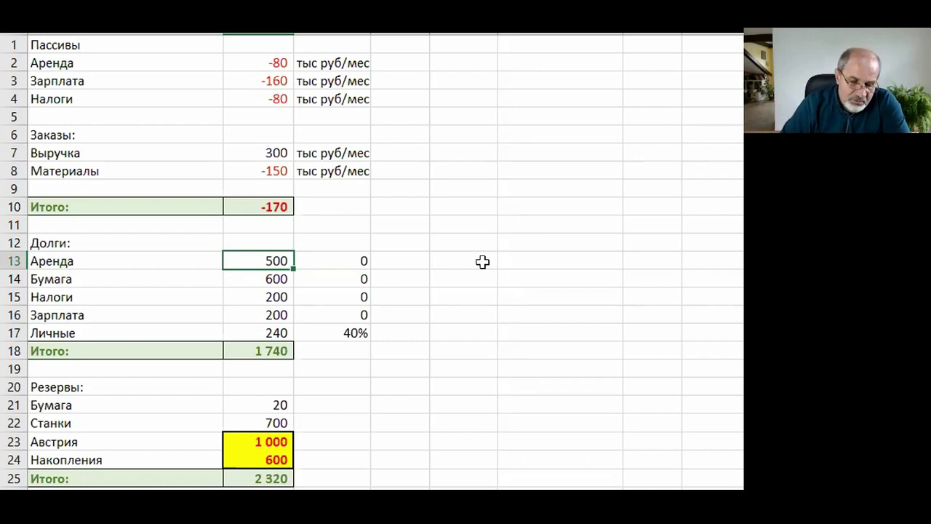
{"action": "key", "text": "Down"}
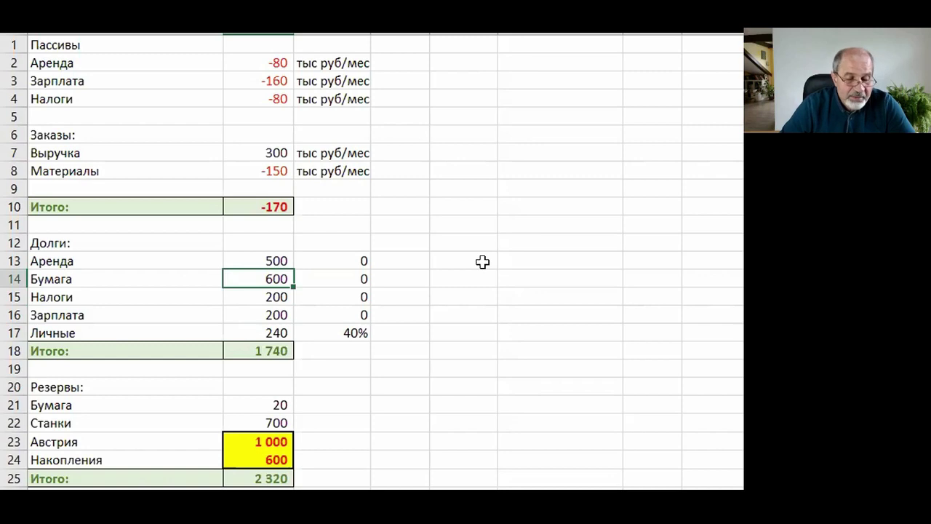
{"action": "key", "text": "Down"}
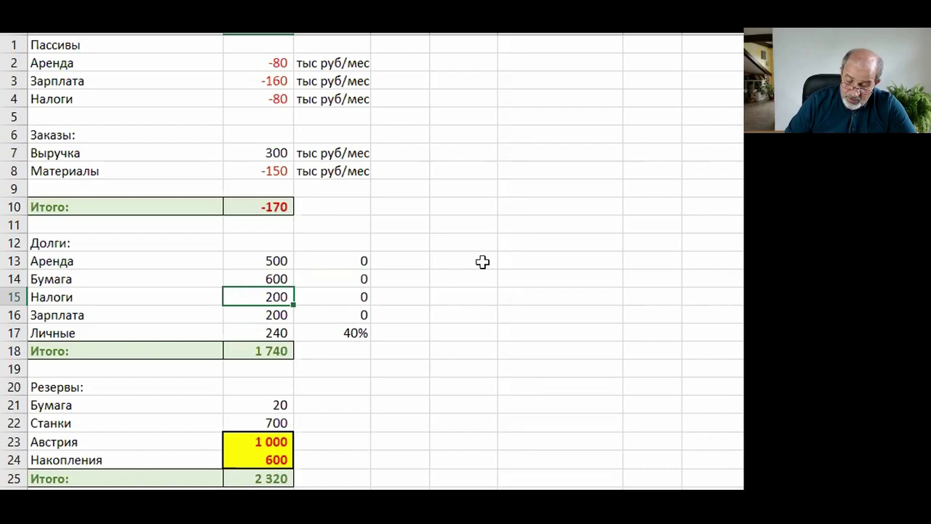
{"action": "key", "text": "Down"}
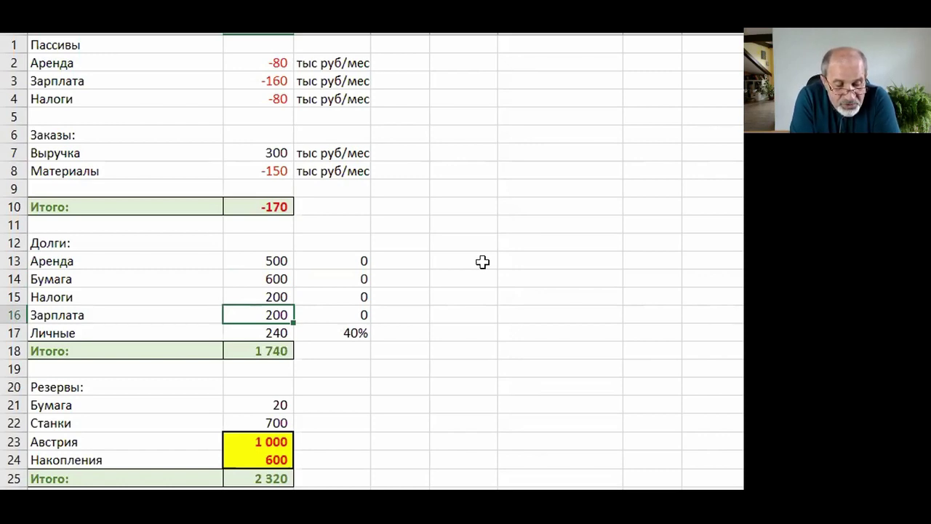
{"action": "key", "text": "F2"}
{"action": "key", "text": "Return"}
{"action": "key", "text": "Down"}
{"action": "key", "text": "Down"}
{"action": "key", "text": "Down"}
{"action": "key", "text": "Down"}
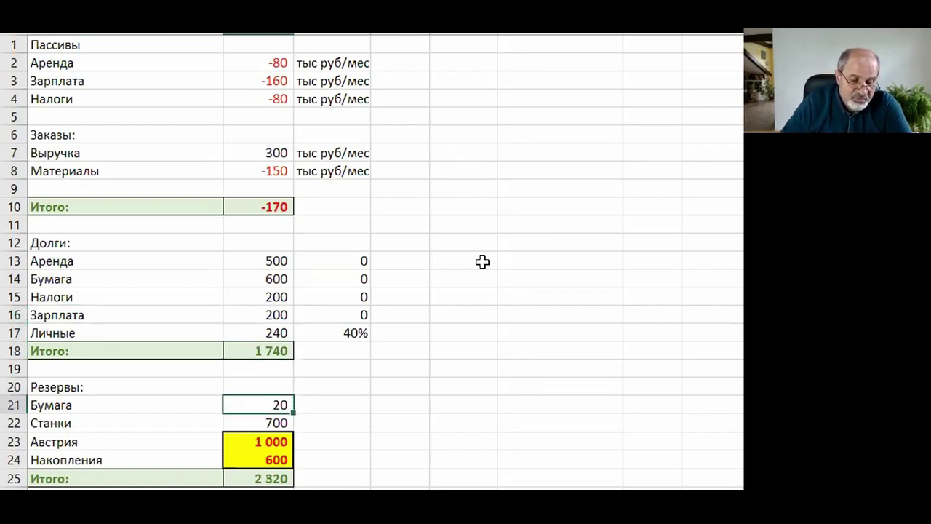
{"action": "key", "text": "Down"}
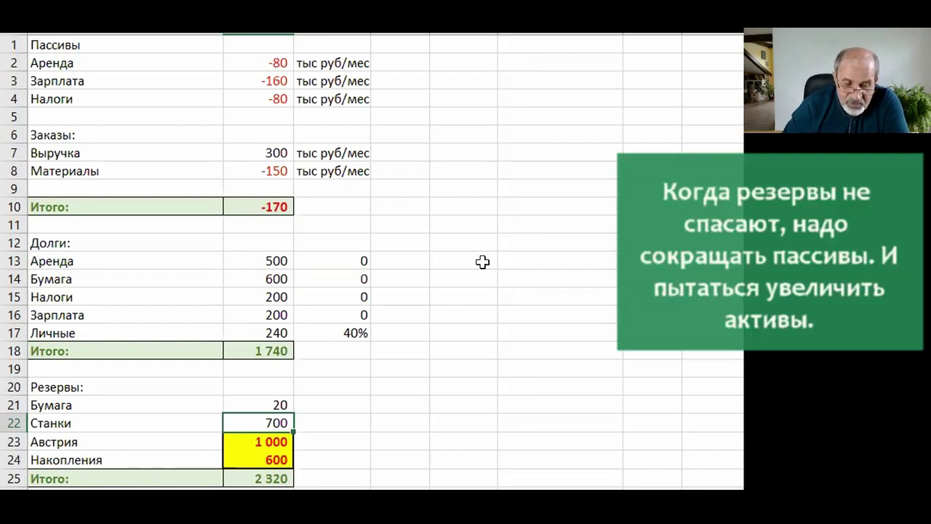
- Review the monthly Пассивы rows again and return to the Аренда debt in cell B13
{"action": "key", "text": "Up"}
{"action": "key", "text": "Up"}
{"action": "key", "text": "Up"}
{"action": "key", "text": "Up"}
{"action": "key", "text": "Up"}
{"action": "key", "text": "Up"}
{"action": "key", "text": "Up"}
{"action": "key", "text": "Up"}
{"action": "key", "text": "Up"}
{"action": "key", "text": "Up"}
{"action": "key", "text": "Up"}
{"action": "key", "text": "Up"}
{"action": "key", "text": "Up"}
{"action": "key", "text": "Up"}
{"action": "key", "text": "Up"}
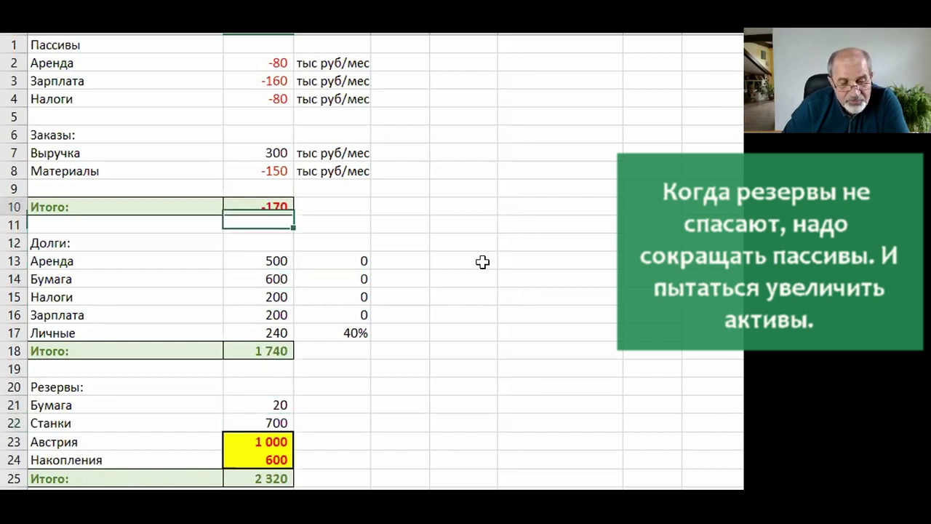
{"action": "key", "text": "Up"}
{"action": "key", "text": "Up"}
{"action": "key", "text": "Up"}
{"action": "key", "text": "Up"}
{"action": "key", "text": "Down"}
{"action": "key", "text": "Down"}
{"action": "key", "text": "Down"}
{"action": "key", "text": "Down"}
{"action": "key", "text": "Down"}
{"action": "key", "text": "Down"}
{"action": "key", "text": "Down"}
{"action": "key", "text": "Down"}
{"action": "key", "text": "Down"}
{"action": "key", "text": "Down"}
{"action": "key", "text": "Down"}
{"action": "key", "text": "Down"}
{"action": "key", "text": "Down"}
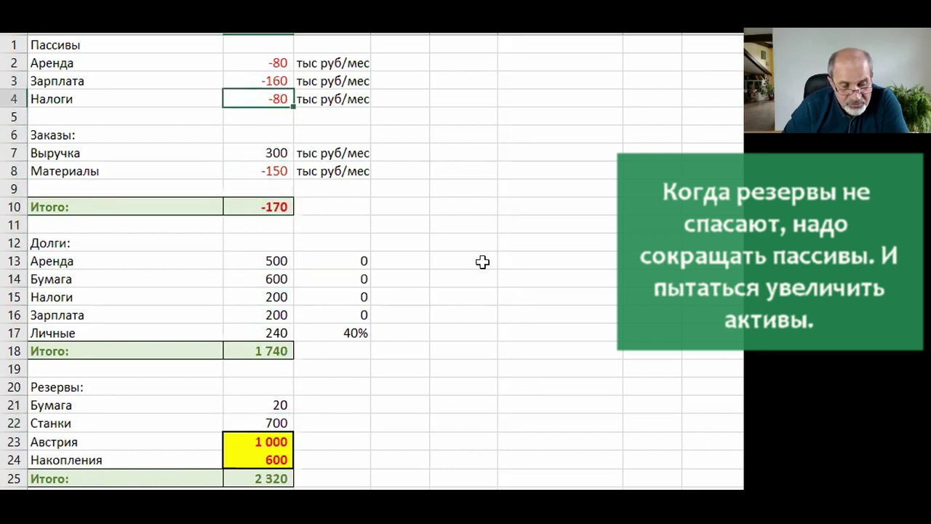
{"action": "key", "text": "Down"}
{"action": "key", "text": "Down"}
{"action": "key", "text": "Up"}
{"action": "key", "text": "Up"}
{"action": "key", "text": "Up"}
{"action": "key", "text": "Up"}
{"action": "key", "text": "Up"}
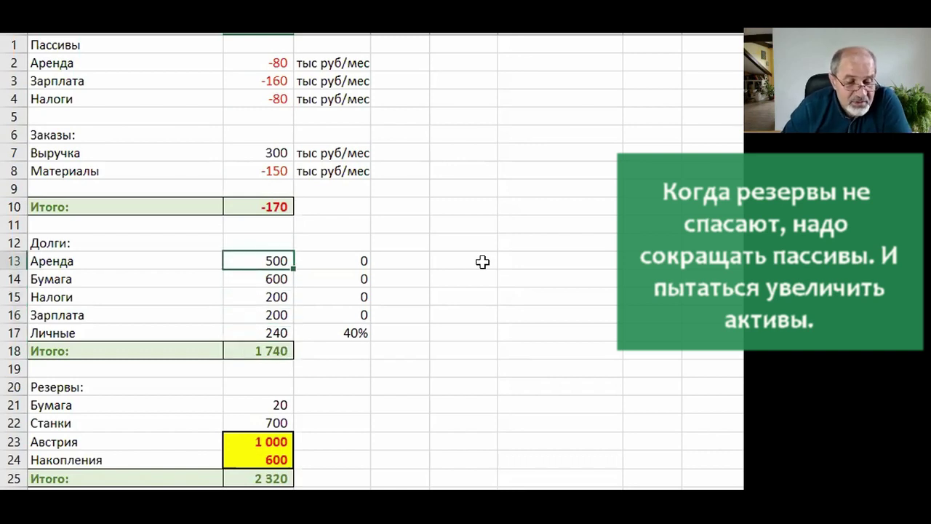
- Set the monthly Аренда expense under Пассивы (B2) to -30
{"action": "key", "text": "Up"}
{"action": "key", "text": "Up"}
{"action": "key", "text": "Up"}
{"action": "key", "text": "Up"}
{"action": "key", "text": "Up"}
{"action": "key", "text": "Up"}
{"action": "key", "text": "Up"}
{"action": "key", "text": "Up"}
{"action": "key", "text": "Up"}
{"action": "key", "text": "Up"}
{"action": "key", "text": "Up"}
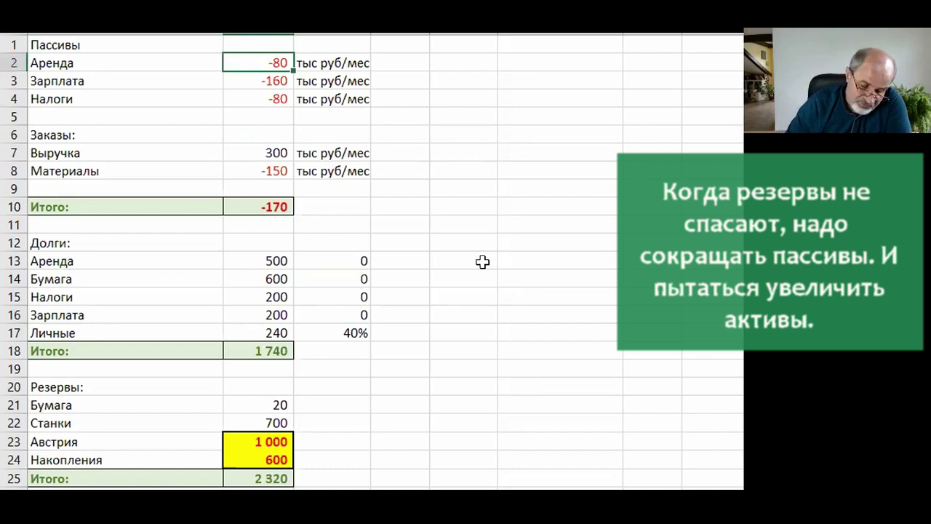
{"action": "key", "text": "F2"}
{"action": "key", "text": "BackSpace"}
{"action": "key", "text": "BackSpace"}
{"action": "key", "text": "BackSpace"}
{"action": "type", "text": "-3"}
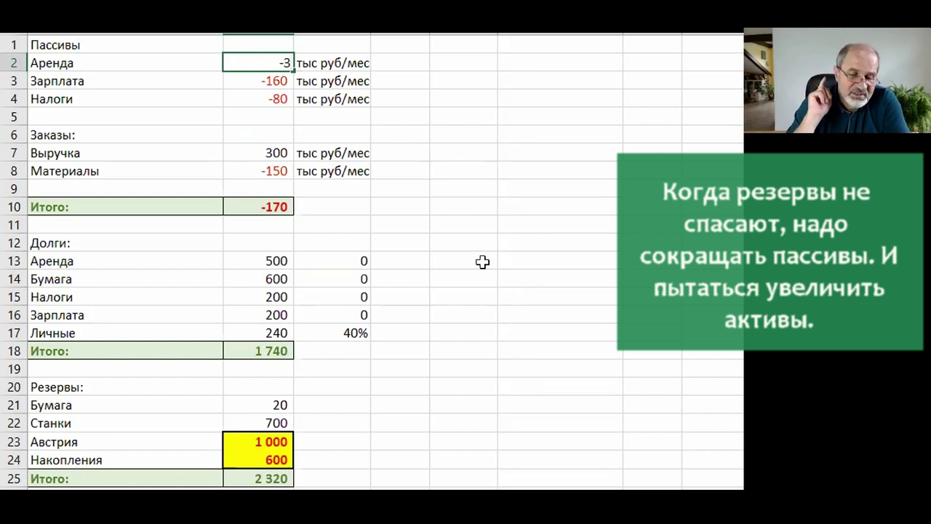
{"action": "type", "text": "0"}
{"action": "key", "text": "Tab"}
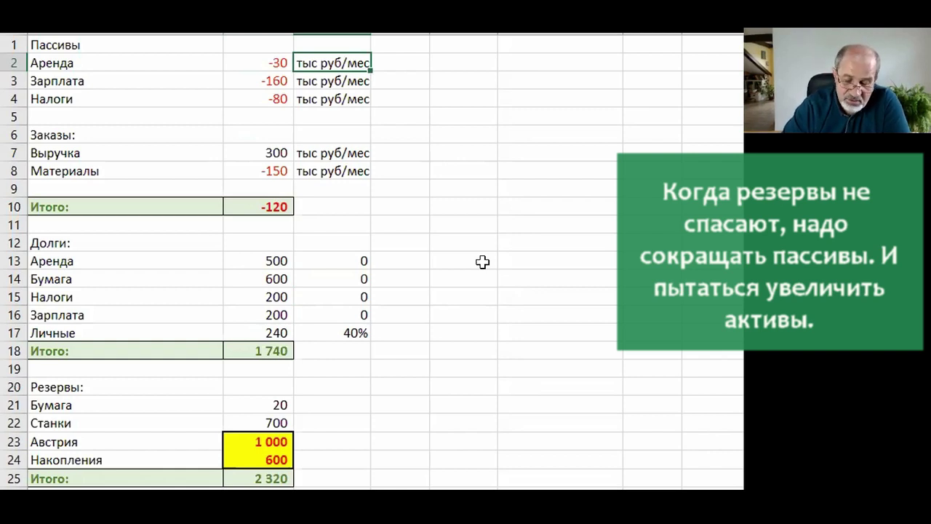
- Revise the monthly Аренда expense under Пассивы to -50
{"action": "key", "text": "Left"}
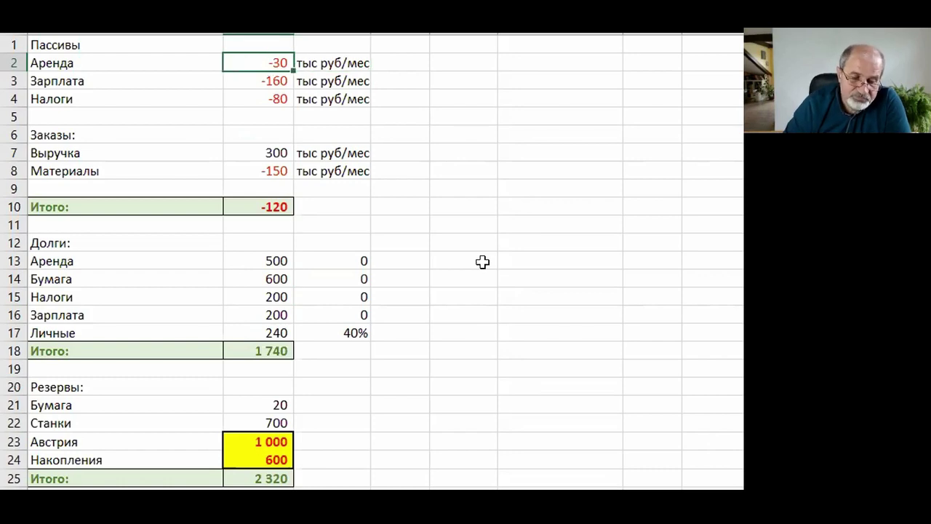
{"action": "type", "text": "-50"}
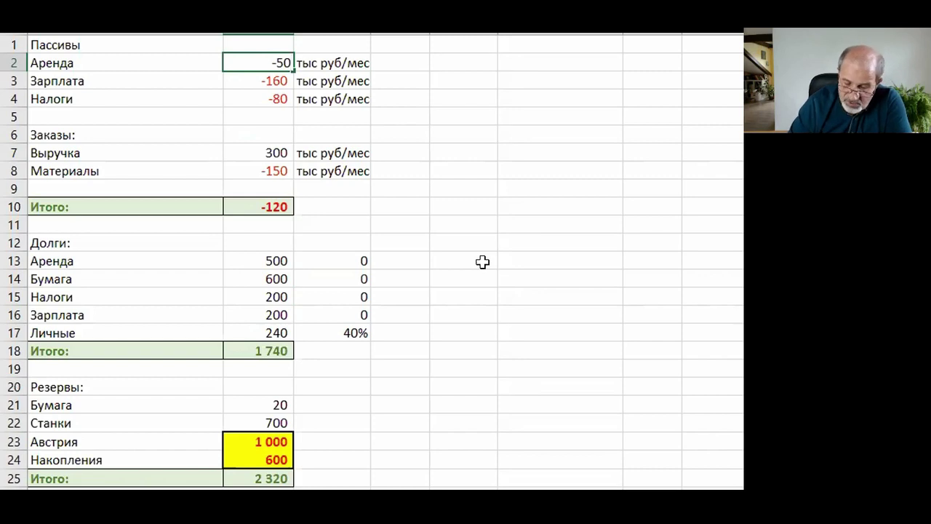
{"action": "key", "text": "Right"}
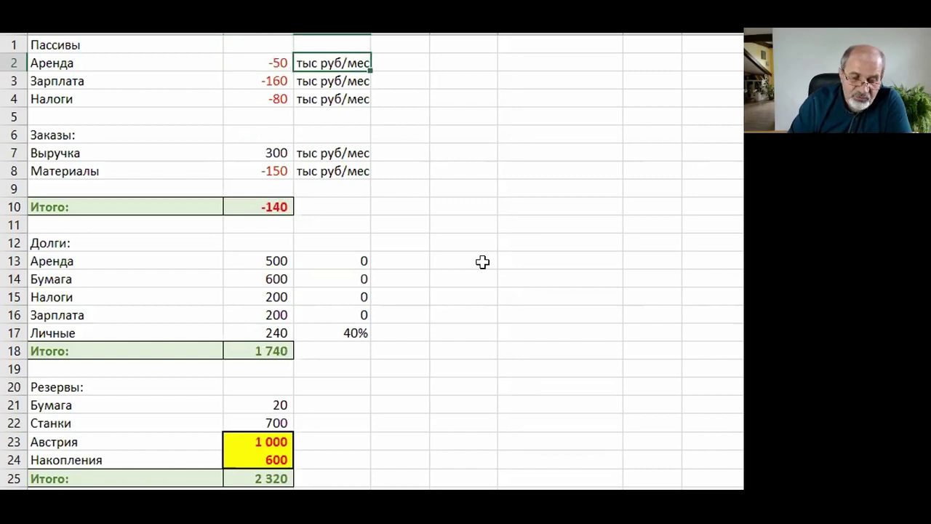
{"action": "key", "text": "Left"}
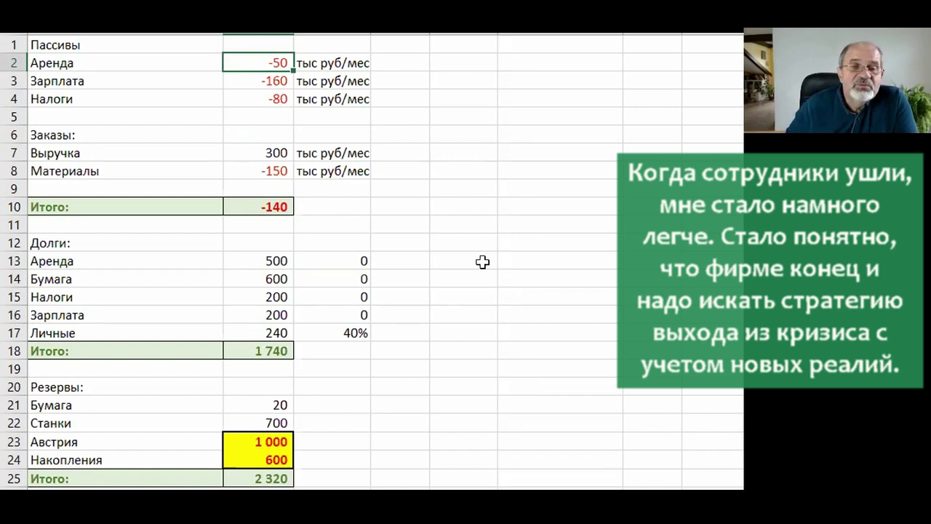
- Set the monthly Зарплата expense under Пассивы (B3) to -40
{"action": "key", "text": "Down"}
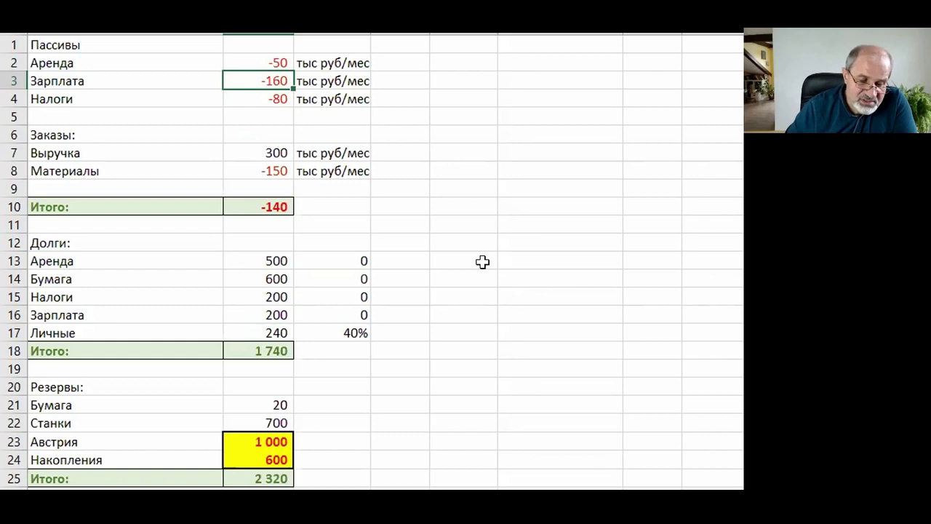
{"action": "type", "text": "-"}
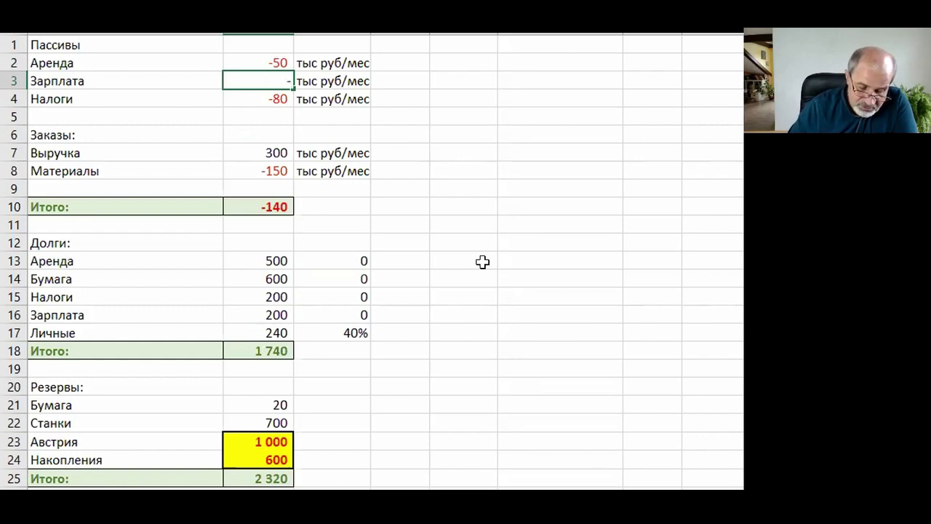
{"action": "type", "text": "40"}
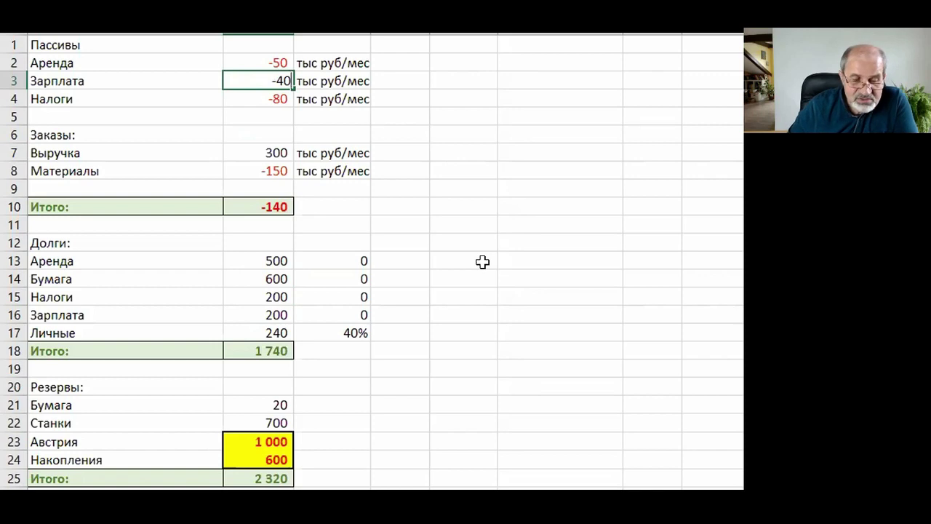
{"action": "key", "text": "Tab"}
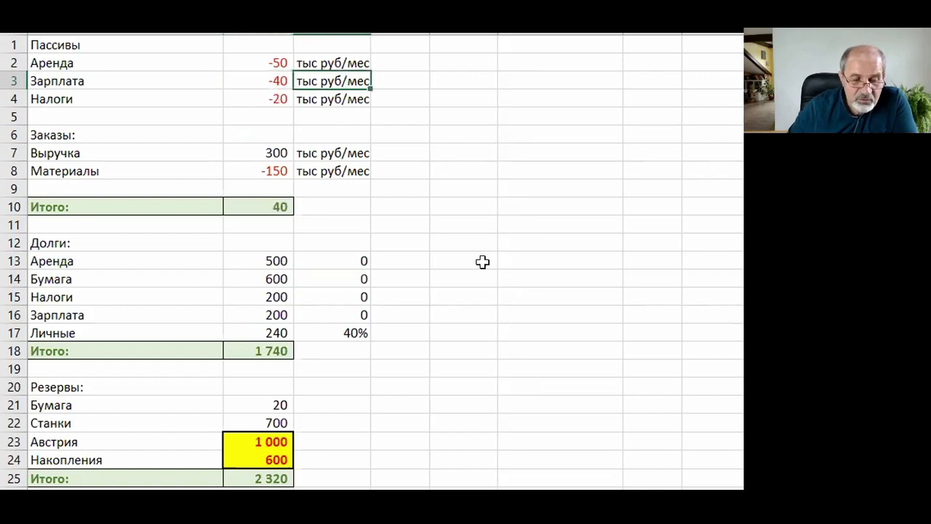
{"action": "key", "text": "Left"}
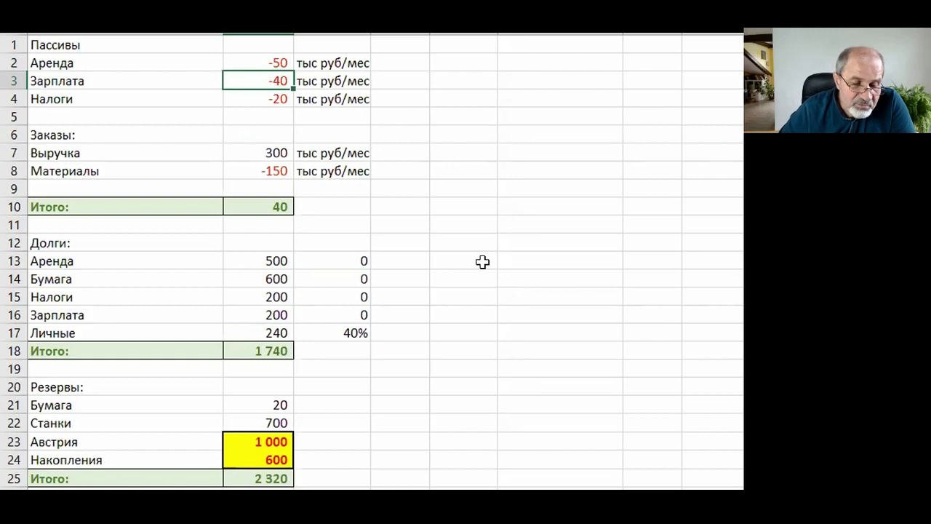
{"action": "key", "text": "Left"}
{"action": "key", "text": "Right"}
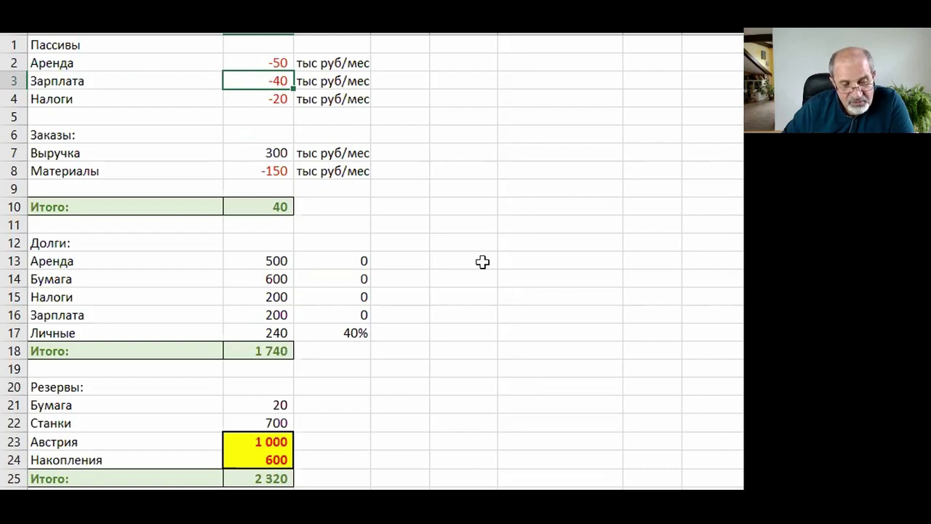
- Review the monthly Налоги, Выручка and Итого values, continuing down to the Аренда debt in B13
{"action": "key", "text": "Down"}
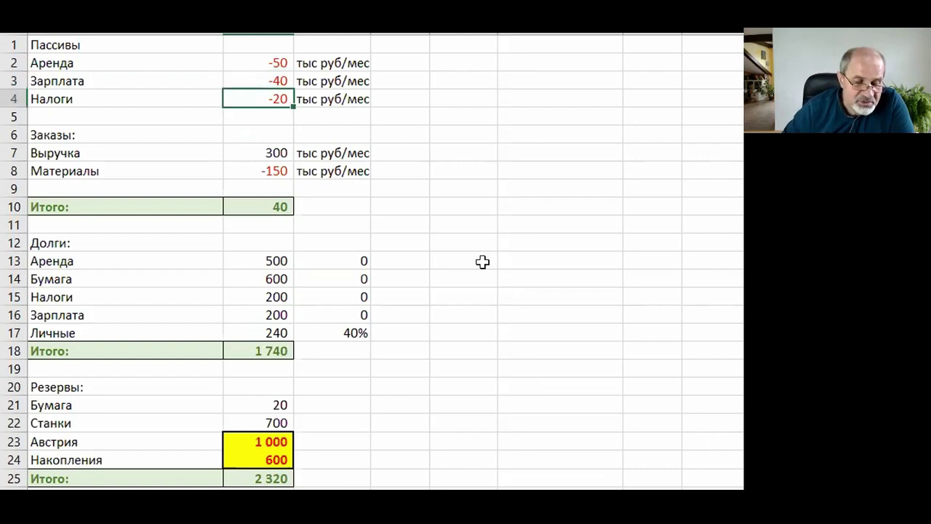
{"action": "key", "text": "Down"}
{"action": "key", "text": "Down"}
{"action": "key", "text": "Down"}
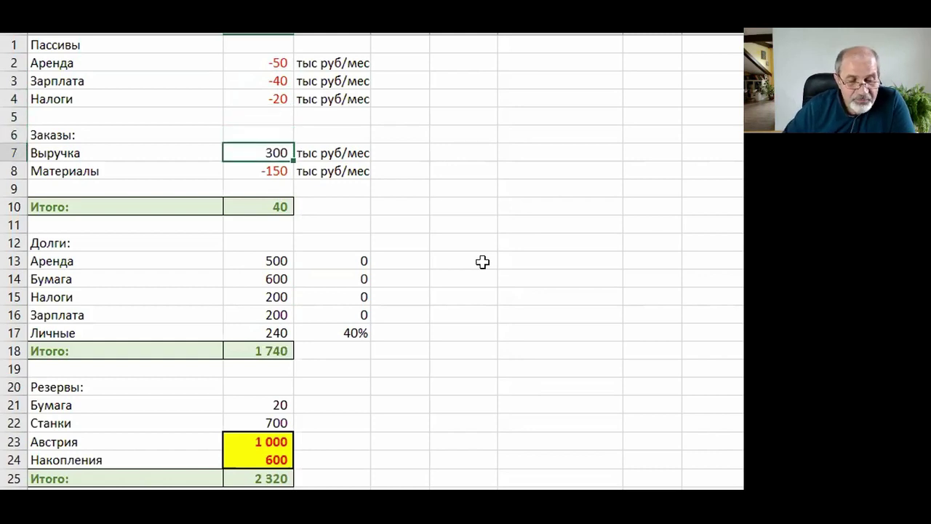
{"action": "key", "text": "Down"}
{"action": "key", "text": "Down"}
{"action": "key", "text": "Down"}
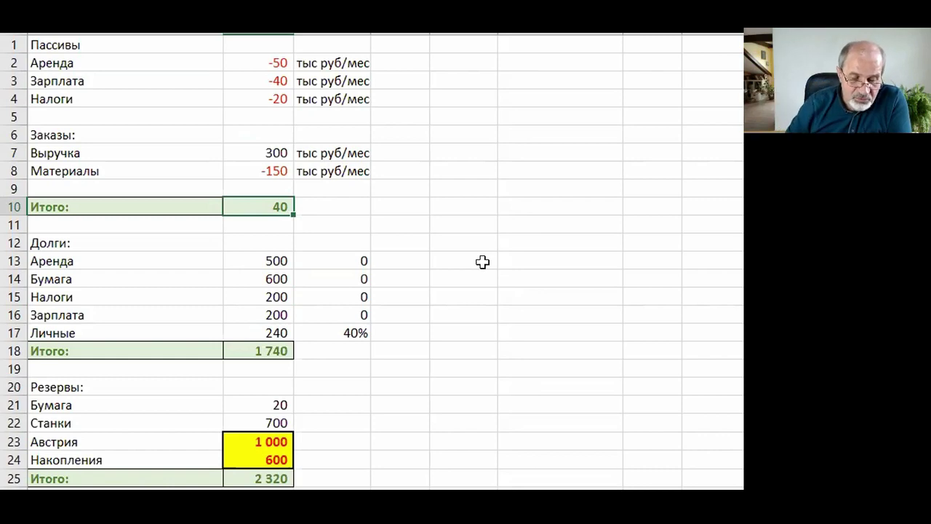
{"action": "key", "text": "Down"}
{"action": "key", "text": "Down"}
{"action": "key", "text": "Down"}
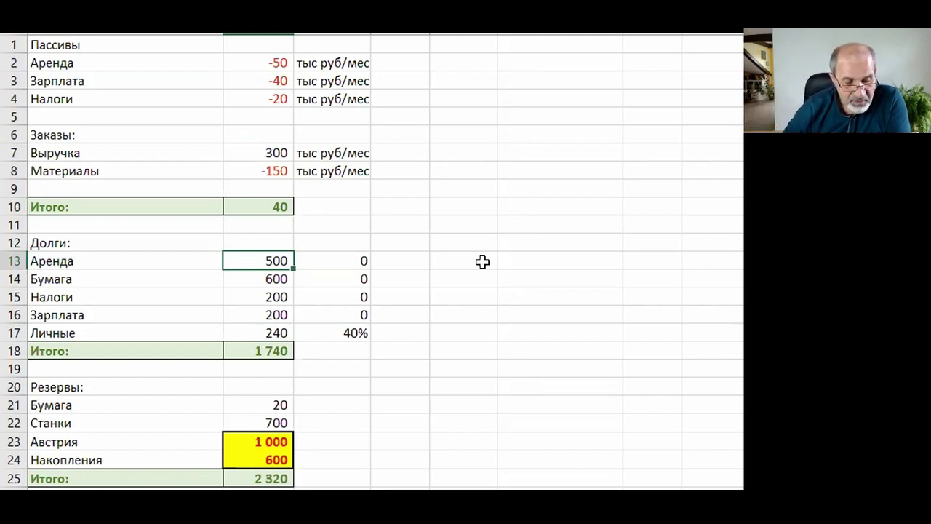
- Set the Налоги debt in the Долги section (B15) to 60
{"action": "key", "text": "Down"}
{"action": "key", "text": "Down"}
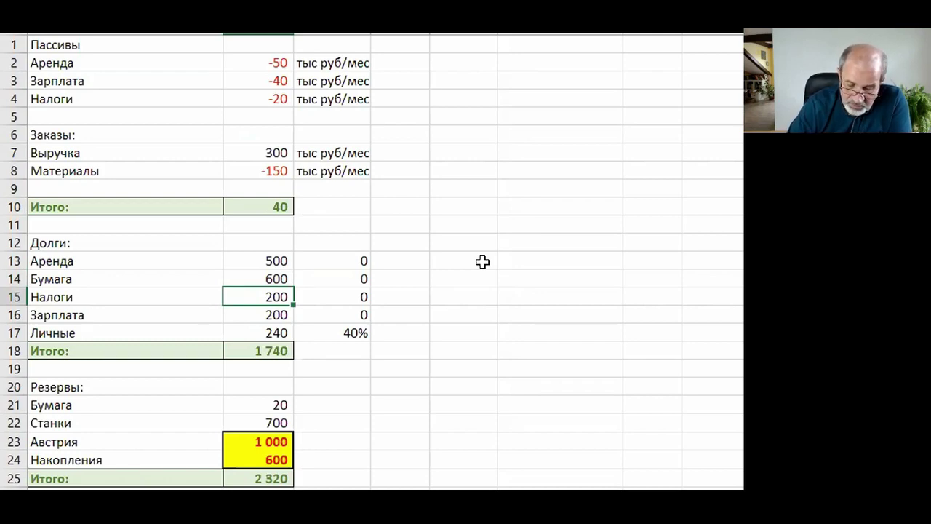
{"action": "type", "text": "60"}
{"action": "key", "text": "Tab"}
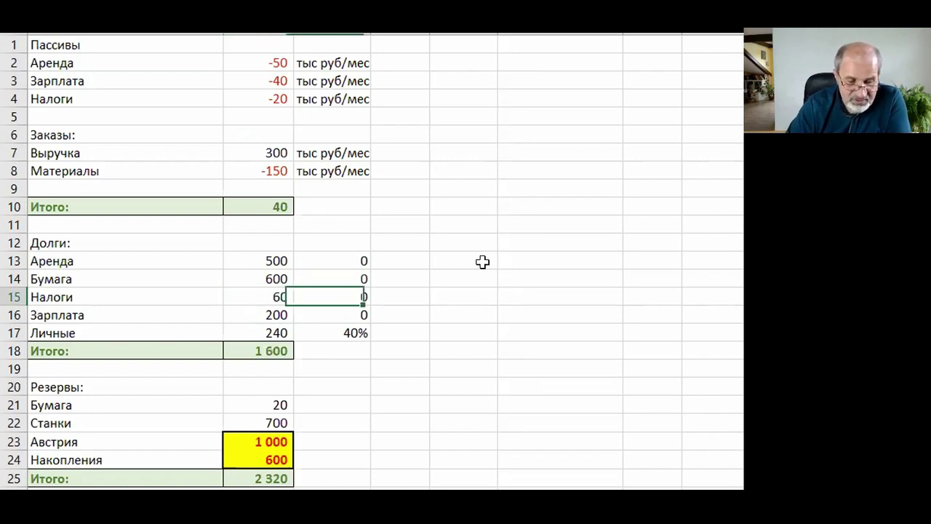
{"action": "key", "text": "Left"}
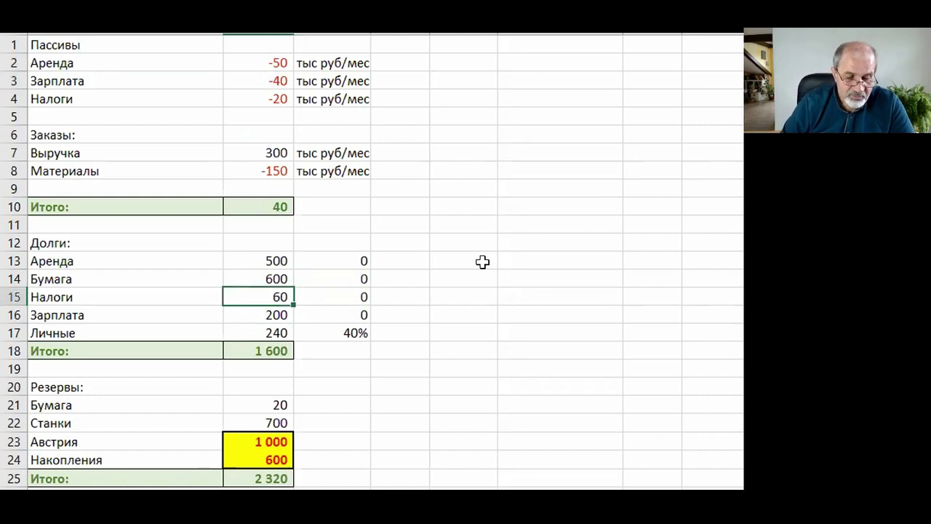
- Set the Зарплата debt in the Долги section (B16) to 0
{"action": "key", "text": "Down"}
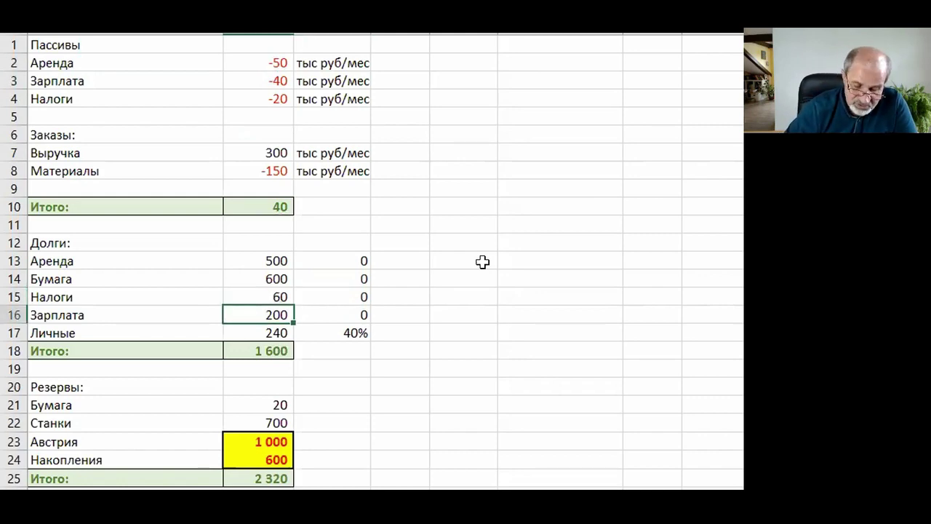
{"action": "type", "text": "0"}
{"action": "key", "text": "Tab"}
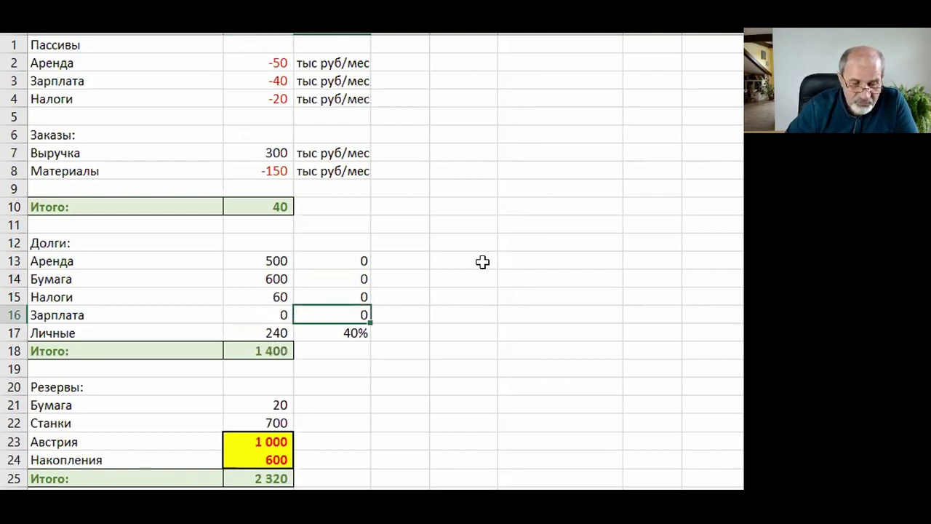
{"action": "key", "text": "Left"}
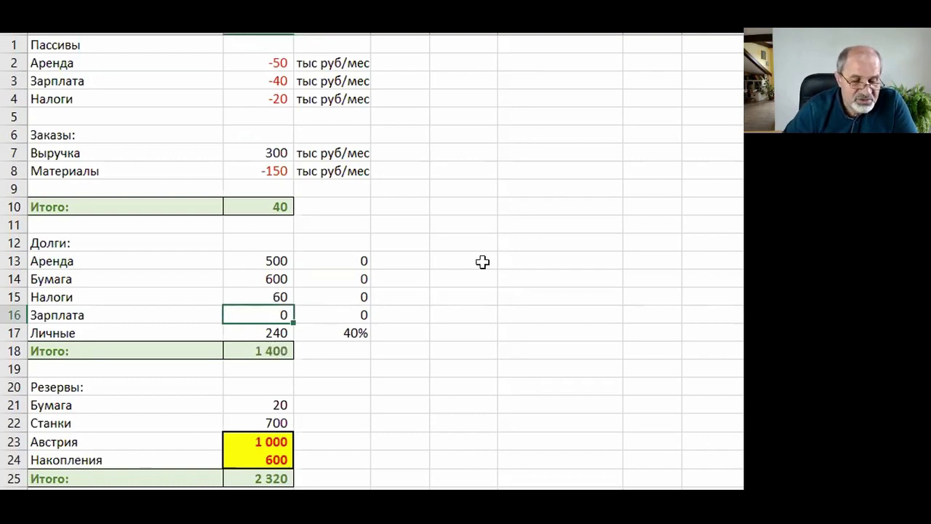
- Set the Бумага debt in the Долги section (B14) to 400
{"action": "key", "text": "Up"}
{"action": "key", "text": "Up"}
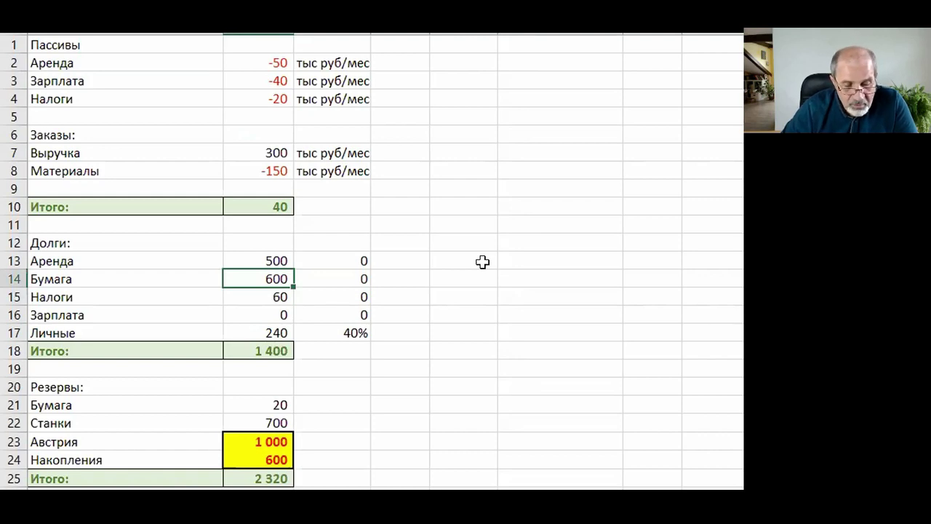
{"action": "type", "text": "400"}
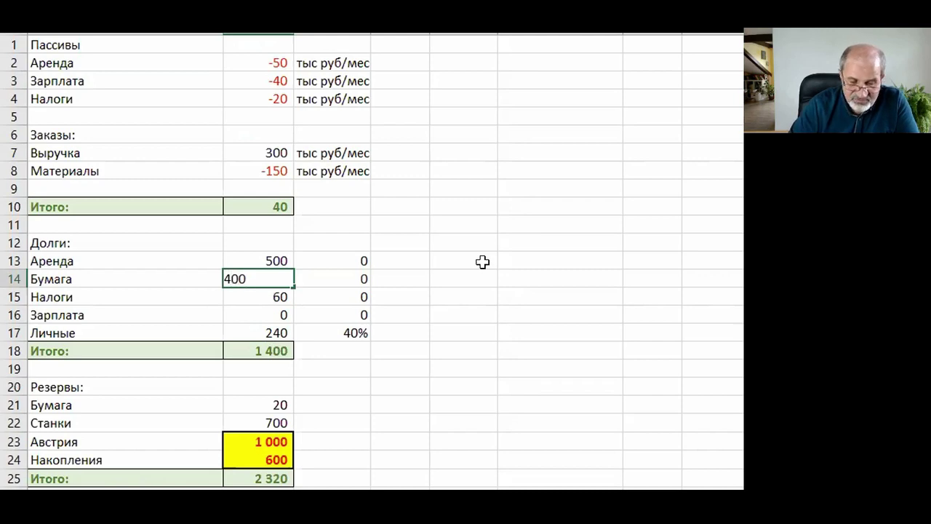
{"action": "key", "text": "Right"}
{"action": "key", "text": "Left"}
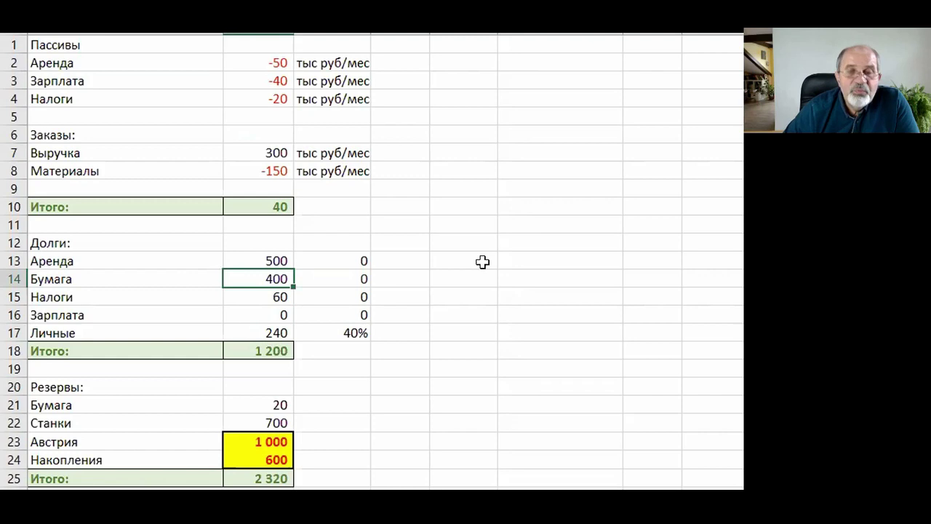
- Set the Аренда debt in the Долги section (B13) to 0
{"action": "key", "text": "Up"}
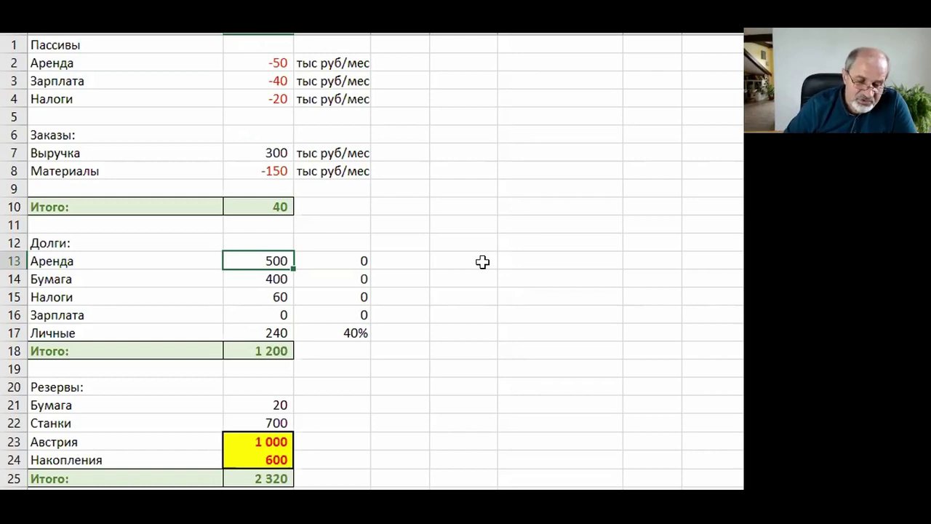
{"action": "key", "text": "Left"}
{"action": "key", "text": "Right"}
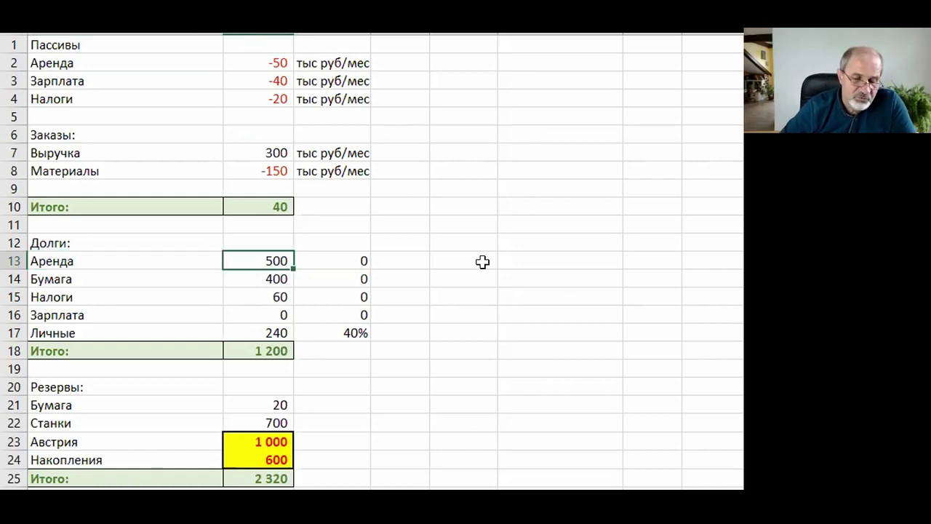
{"action": "type", "text": "0"}
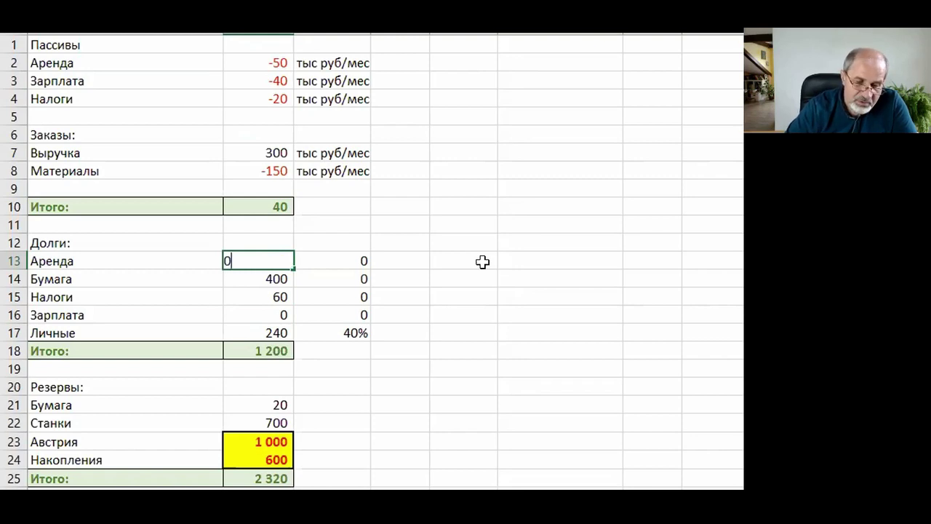
{"action": "key", "text": "Right"}
{"action": "key", "text": "Left"}
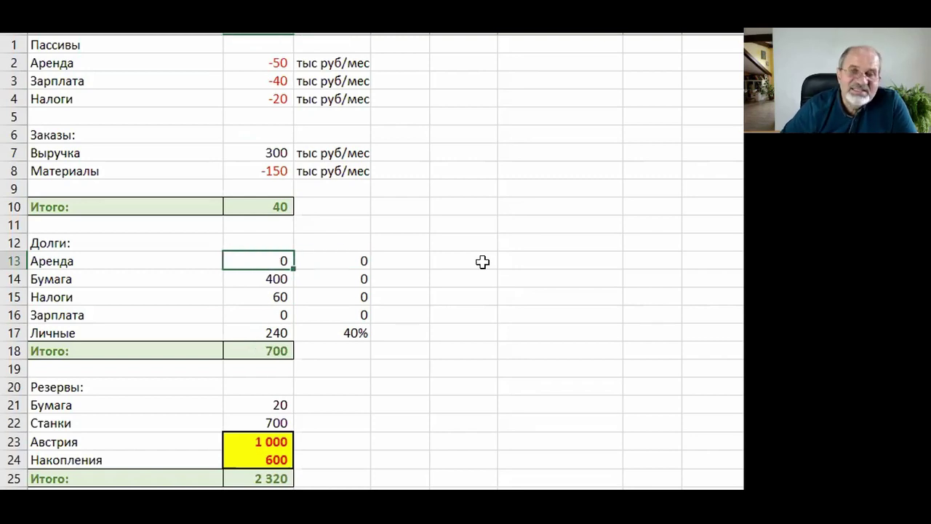
- Set the Станки reserve in the Резервы section (B22) to 100
{"action": "key", "text": "Down"}
{"action": "key", "text": "Down"}
{"action": "key", "text": "Down"}
{"action": "key", "text": "Down"}
{"action": "key", "text": "Down"}
{"action": "key", "text": "Down"}
{"action": "key", "text": "Down"}
{"action": "key", "text": "Down"}
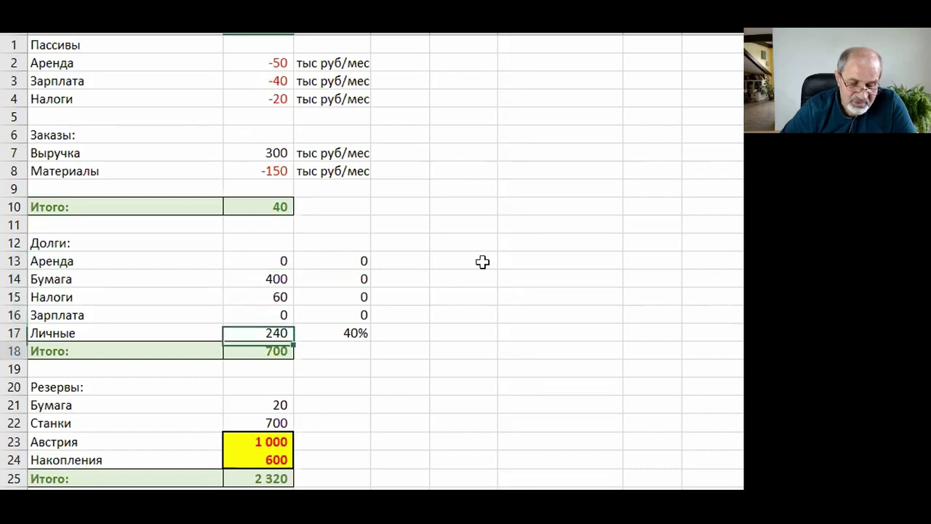
{"action": "key", "text": "Down"}
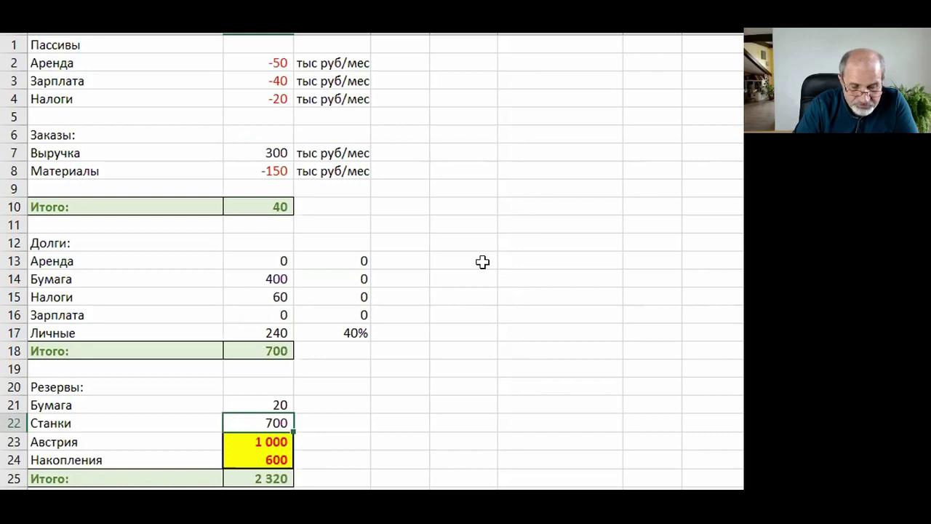
{"action": "type", "text": "400"}
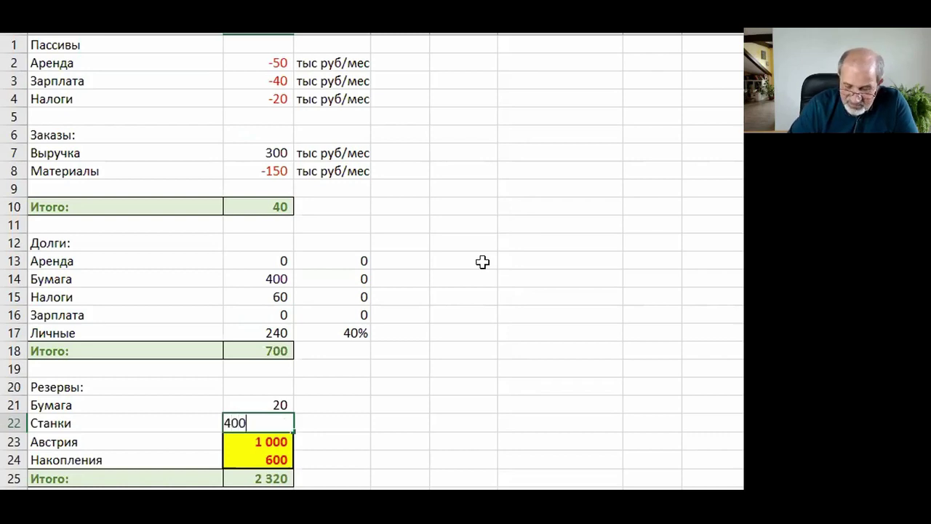
{"action": "key", "text": "BackSpace"}
{"action": "key", "text": "BackSpace"}
{"action": "key", "text": "BackSpace"}
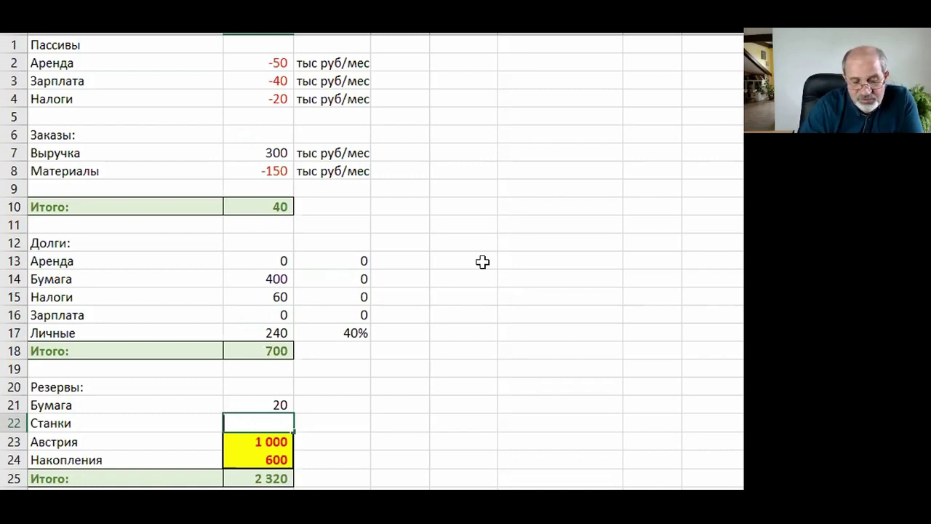
{"action": "type", "text": "0"}
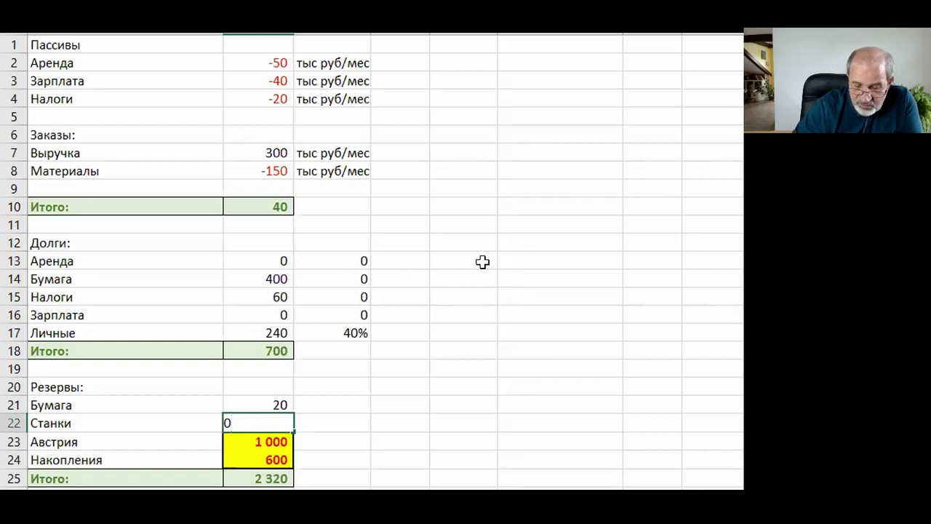
{"action": "key", "text": "BackSpace"}
{"action": "type", "text": "2"}
{"action": "key", "text": "BackSpace"}
{"action": "type", "text": "1"}
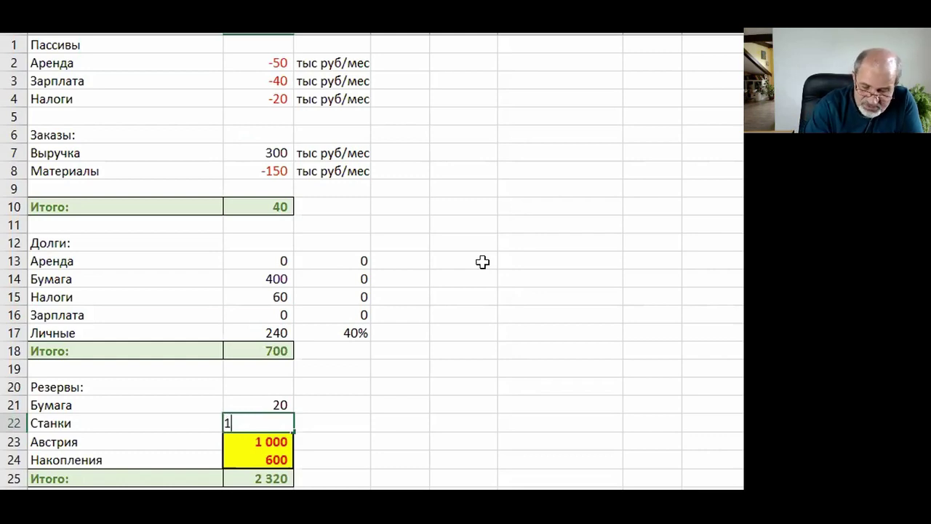
{"action": "type", "text": "00"}
{"action": "key", "text": "Tab"}
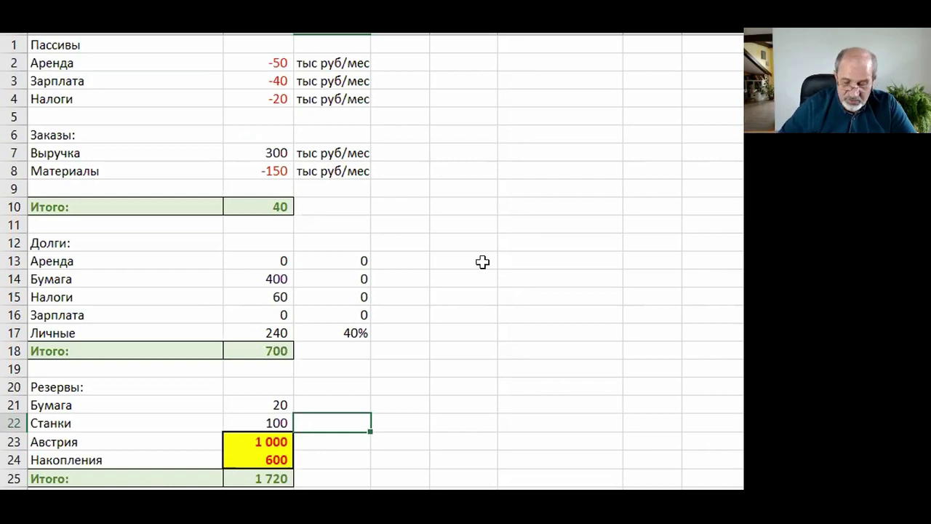
- Set the Бумага debt in the Долги section (B14) to 200
{"action": "key", "text": "Up"}
{"action": "key", "text": "Up"}
{"action": "key", "text": "Up"}
{"action": "key", "text": "Up"}
{"action": "key", "text": "Left"}
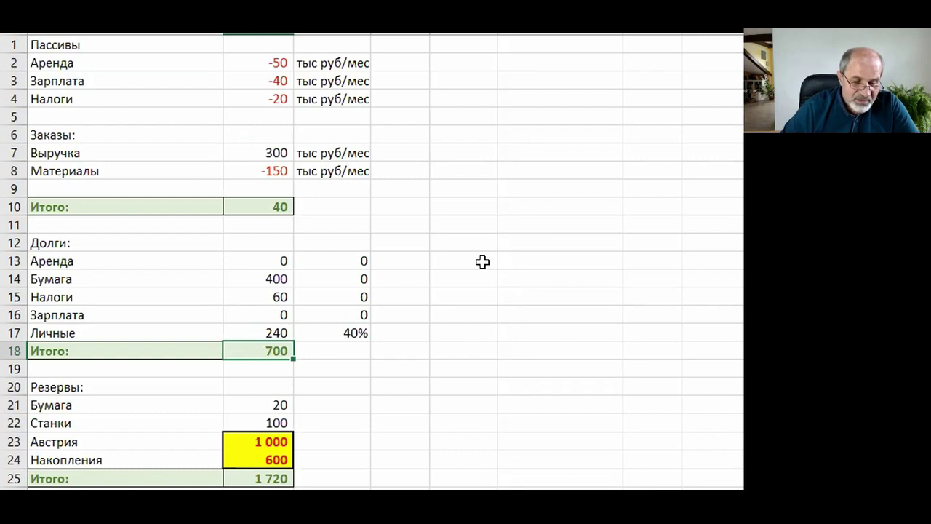
{"action": "key", "text": "Down"}
{"action": "key", "text": "Down"}
{"action": "key", "text": "Down"}
{"action": "key", "text": "Down"}
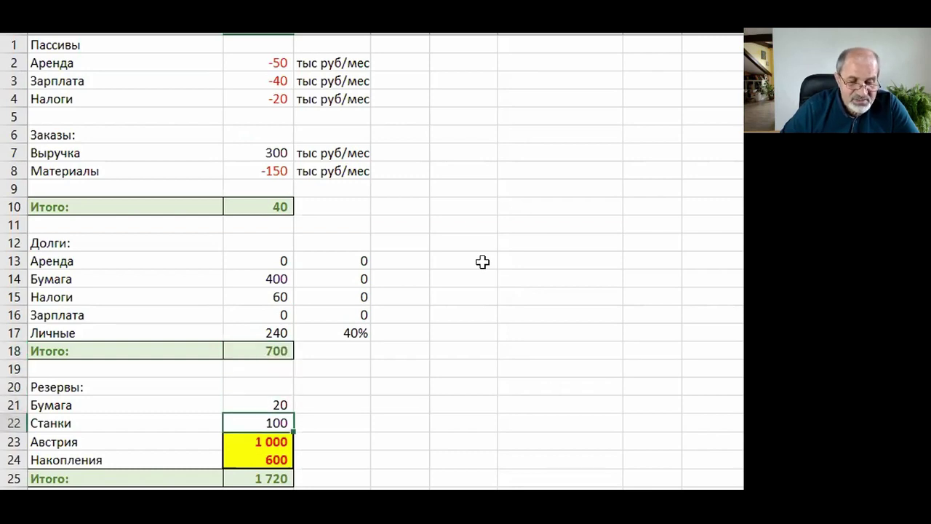
{"action": "key", "text": "Up"}
{"action": "key", "text": "Up"}
{"action": "key", "text": "Up"}
{"action": "key", "text": "Up"}
{"action": "key", "text": "Up"}
{"action": "key", "text": "Up"}
{"action": "key", "text": "Up"}
{"action": "key", "text": "Up"}
{"action": "key", "text": "Up"}
{"action": "key", "text": "Up"}
{"action": "key", "text": "Down"}
{"action": "key", "text": "Down"}
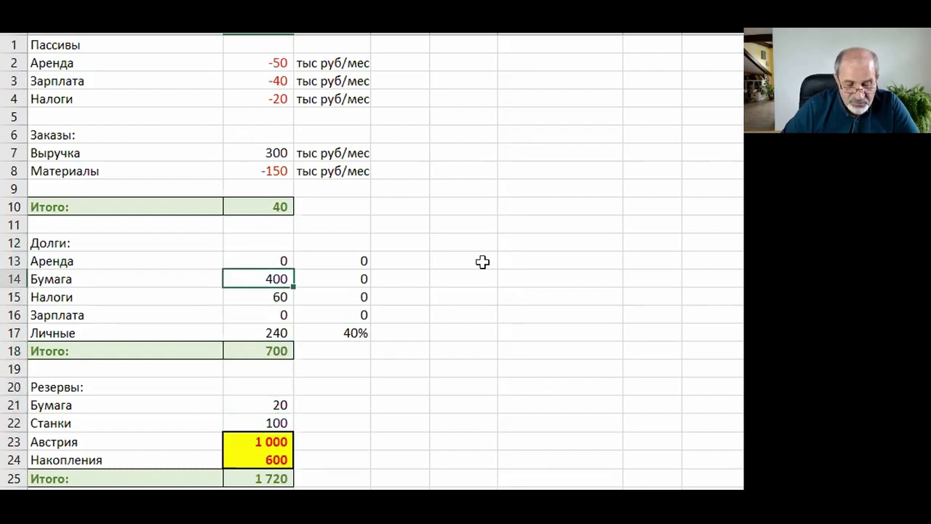
{"action": "type", "text": "200"}
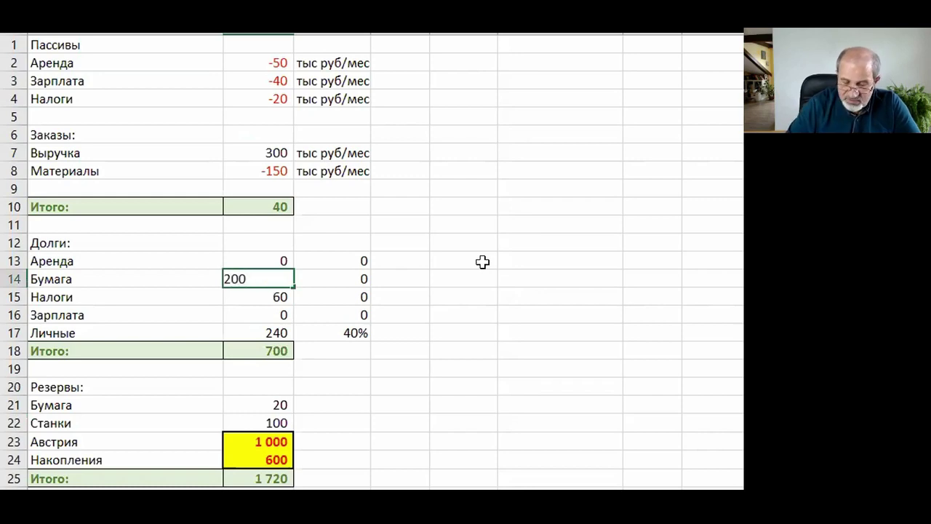
{"action": "key", "text": "Right"}
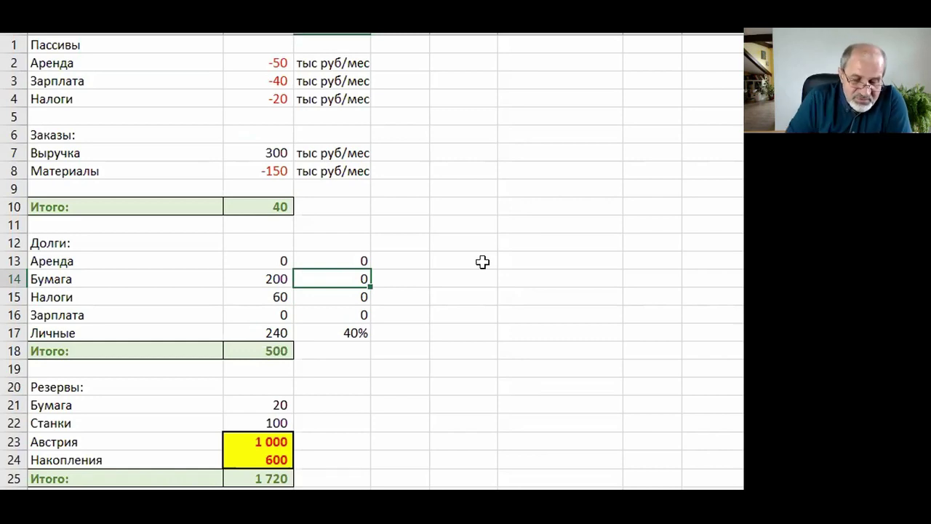
- Review the monthly Аренда and Зарплата expenses in the Пассивы section
{"action": "key", "text": "Left"}
{"action": "key", "text": "Up"}
{"action": "key", "text": "Up"}
{"action": "key", "text": "Up"}
{"action": "key", "text": "Up"}
{"action": "key", "text": "Up"}
{"action": "key", "text": "Up"}
{"action": "key", "text": "Up"}
{"action": "key", "text": "Up"}
{"action": "key", "text": "Up"}
{"action": "key", "text": "Up"}
{"action": "key", "text": "Up"}
{"action": "key", "text": "Up"}
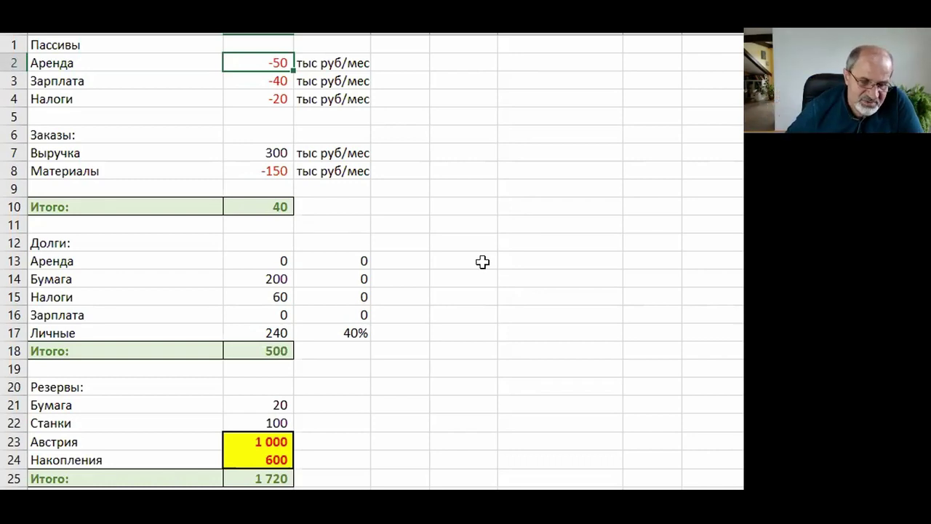
{"action": "key", "text": "Down"}
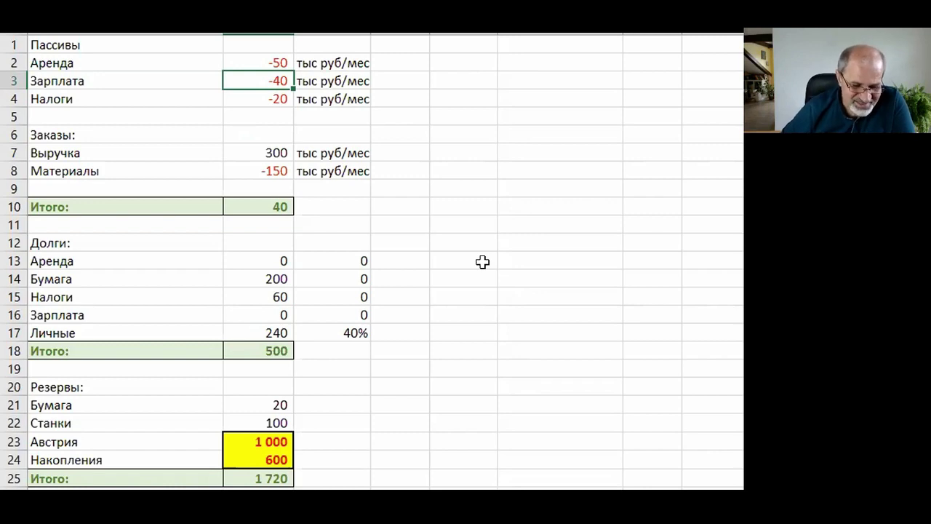
- Set the Бумага debt in the Долги section (B14) to 0
{"action": "key", "text": "Down"}
{"action": "key", "text": "Down"}
{"action": "key", "text": "Down"}
{"action": "key", "text": "Down"}
{"action": "key", "text": "Down"}
{"action": "key", "text": "Down"}
{"action": "key", "text": "Down"}
{"action": "key", "text": "Down"}
{"action": "key", "text": "Down"}
{"action": "key", "text": "Down"}
{"action": "key", "text": "Down"}
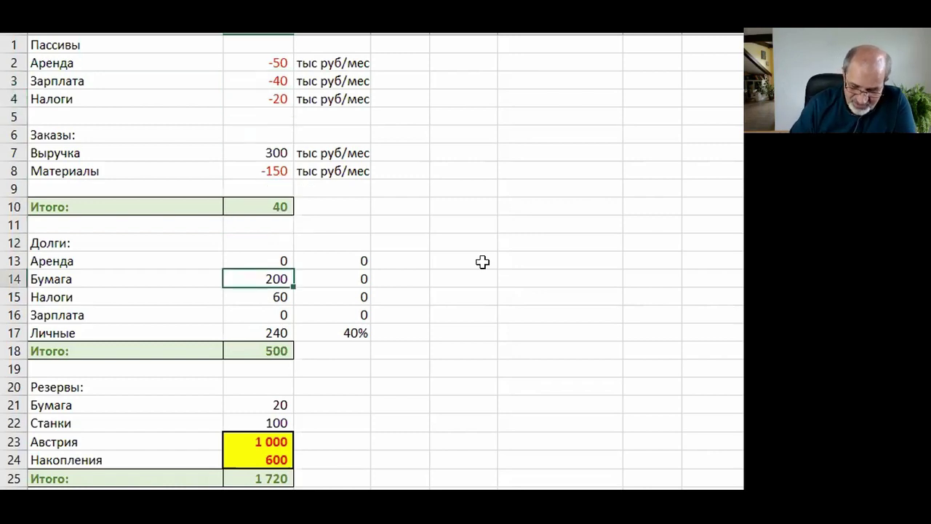
{"action": "type", "text": "0"}
{"action": "key", "text": "Tab"}
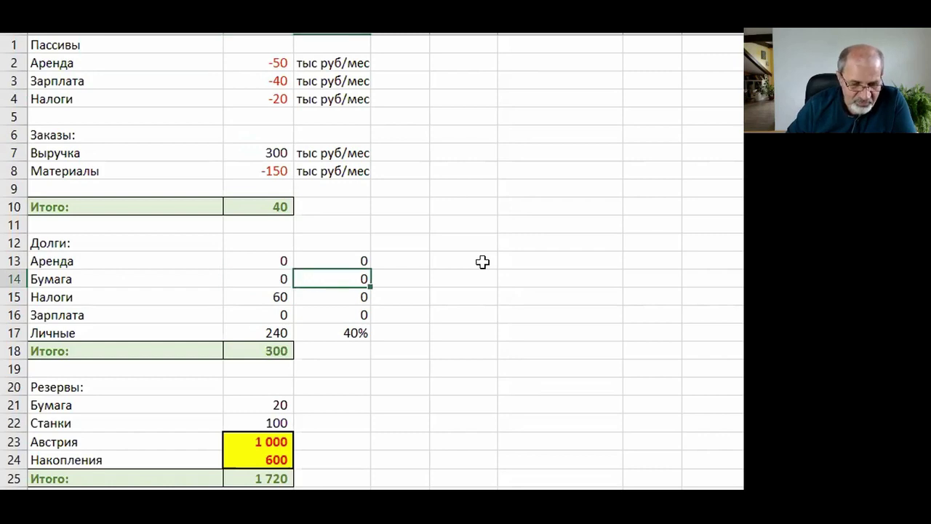
- Set the Налоги debt (B15) and the Личные debt (B17) in the Долги section to 0
{"action": "key", "text": "Return"}
{"action": "type", "text": "0"}
{"action": "key", "text": "Return"}
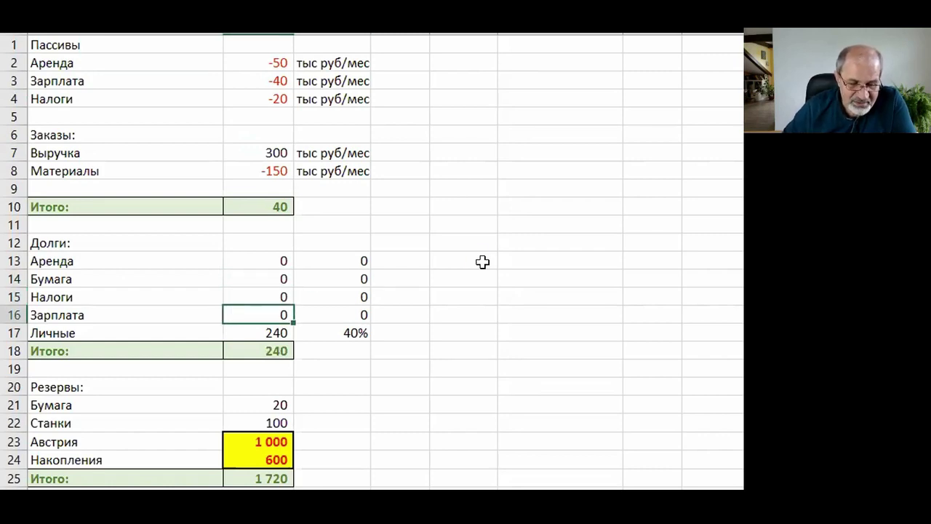
{"action": "key", "text": "Return"}
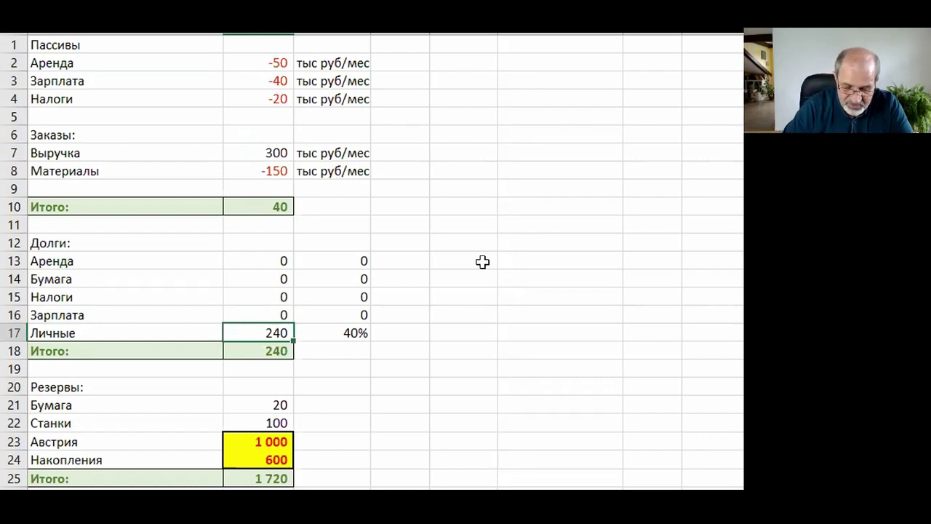
{"action": "type", "text": "0"}
{"action": "key", "text": "Tab"}
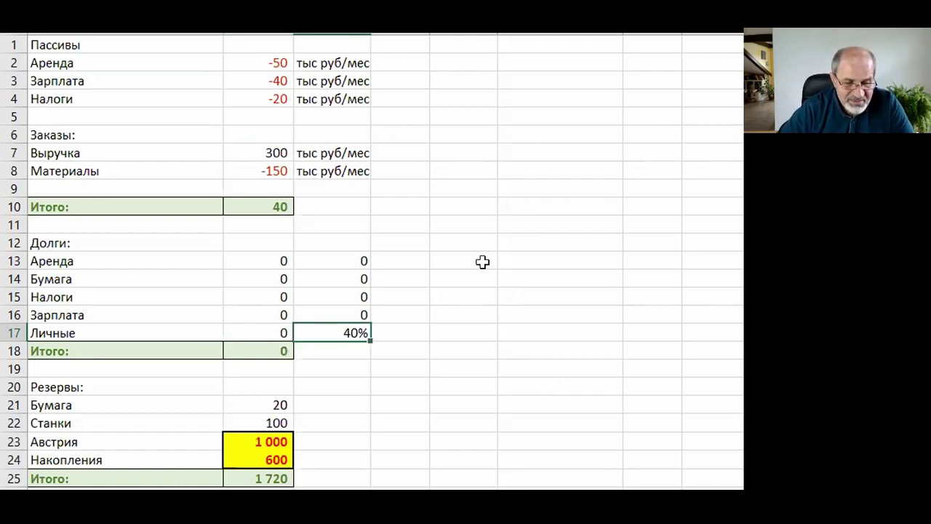
- Set the monthly Аренда expense in the Пассивы section (B2) to 0
{"action": "key", "text": "Left"}
{"action": "key", "text": "Up"}
{"action": "key", "text": "Up"}
{"action": "key", "text": "Up"}
{"action": "key", "text": "Up"}
{"action": "key", "text": "Up"}
{"action": "key", "text": "Up"}
{"action": "key", "text": "Up"}
{"action": "key", "text": "Up"}
{"action": "key", "text": "Up"}
{"action": "key", "text": "Up"}
{"action": "key", "text": "Up"}
{"action": "key", "text": "Up"}
{"action": "key", "text": "Up"}
{"action": "key", "text": "Up"}
{"action": "key", "text": "Up"}
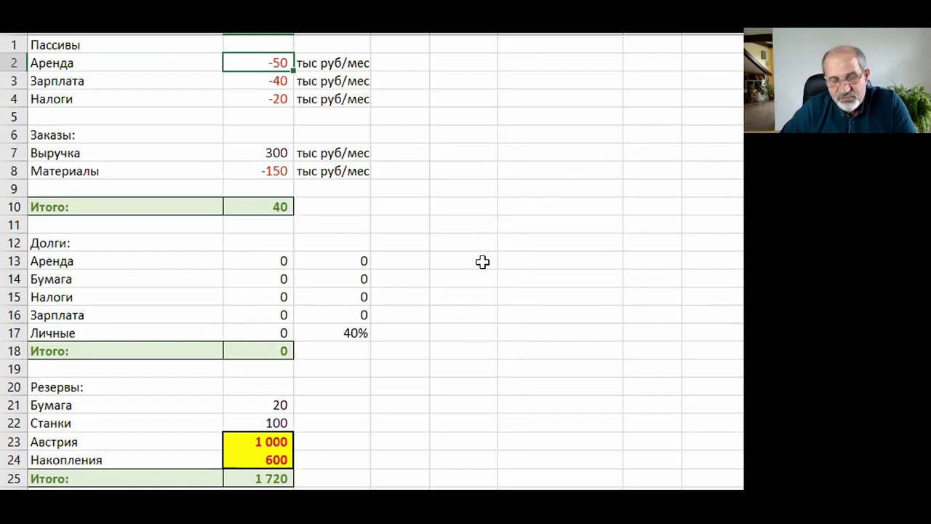
{"action": "type", "text": "0"}
{"action": "key", "text": "Return"}
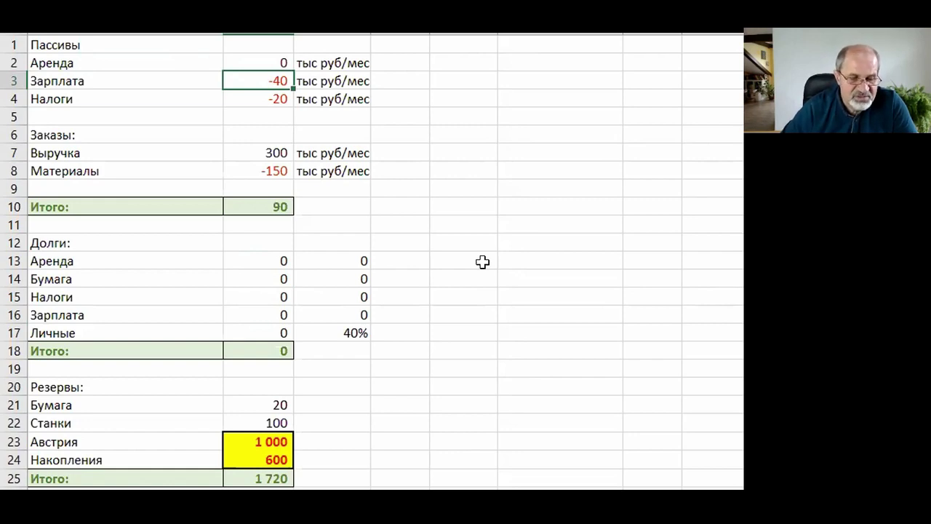
- Review the monthly Налоги expense, the Выручка from orders and the monthly Итого (B10)
{"action": "key", "text": "Down"}
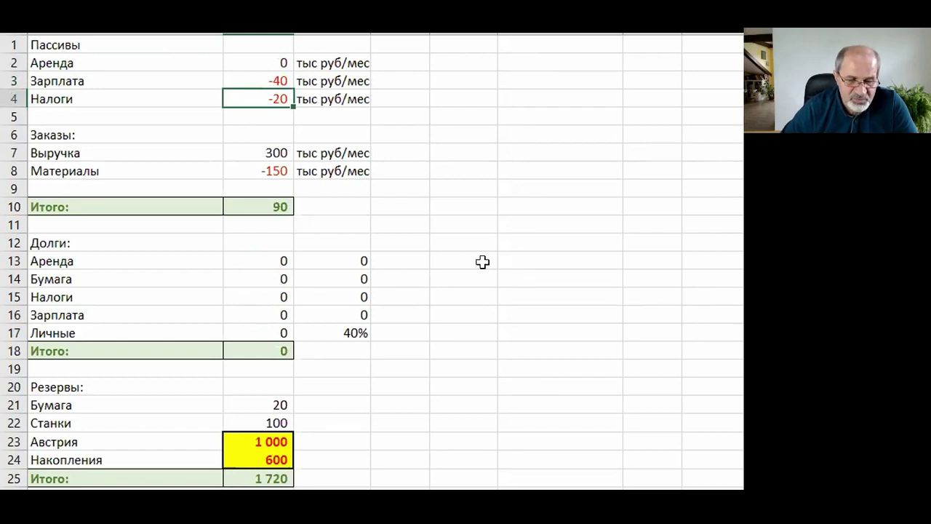
{"action": "key", "text": "Down"}
{"action": "key", "text": "Down"}
{"action": "key", "text": "Down"}
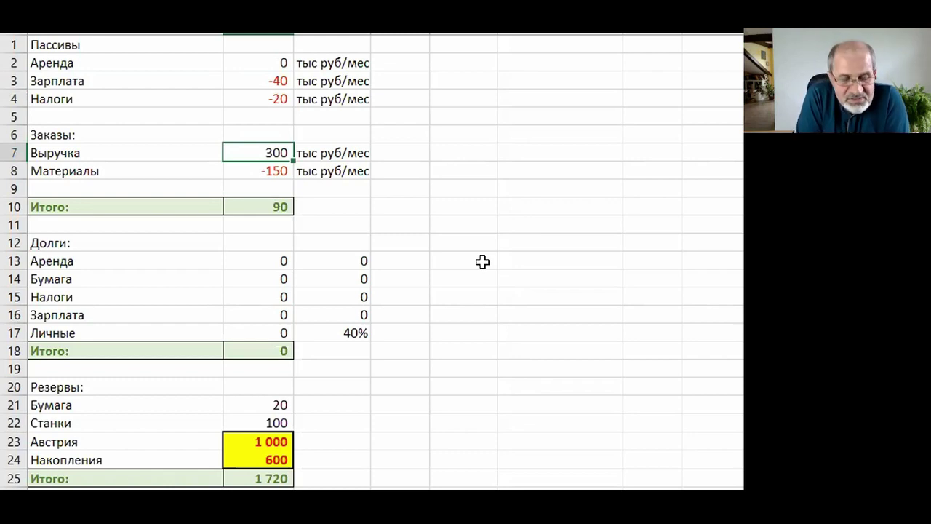
{"action": "key", "text": "Down"}
{"action": "key", "text": "Down"}
{"action": "key", "text": "Down"}
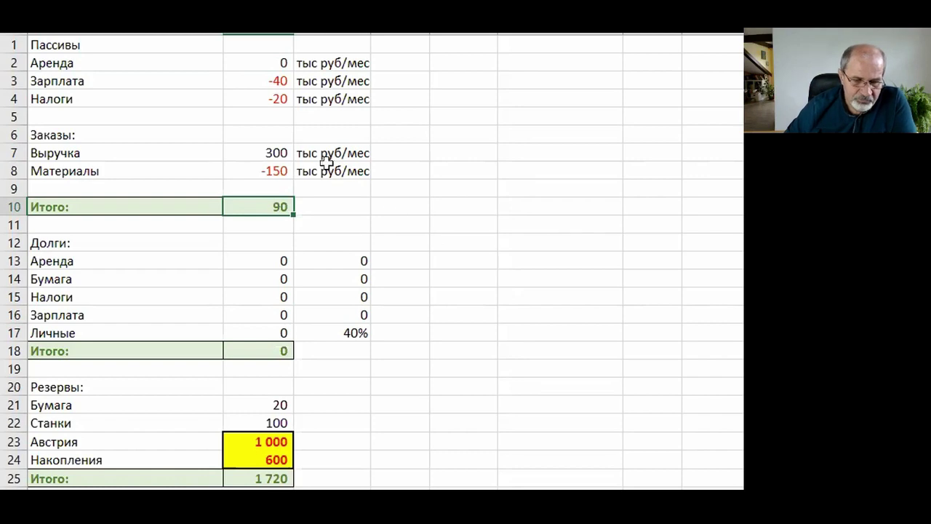
- Set the monthly Налоги expense in the Пассивы section (B4) to the formula =+B3/2+20
{"action": "left_click", "coordinate": [259, 98]}
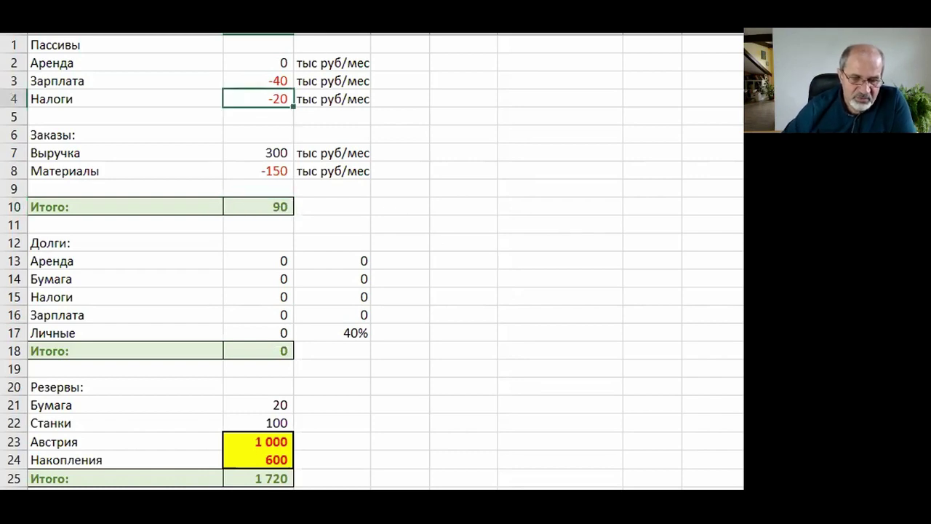
{"action": "type", "text": "=+B3/2"}
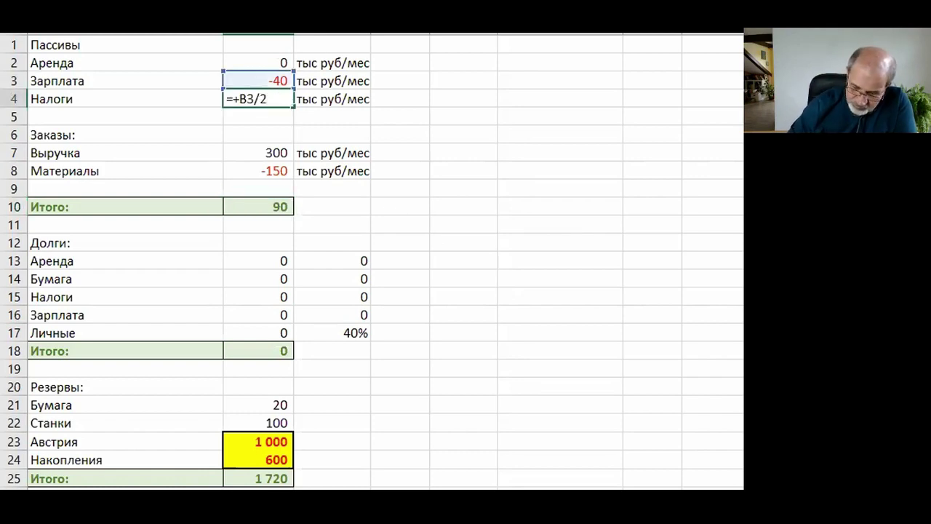
{"action": "type", "text": "+2"}
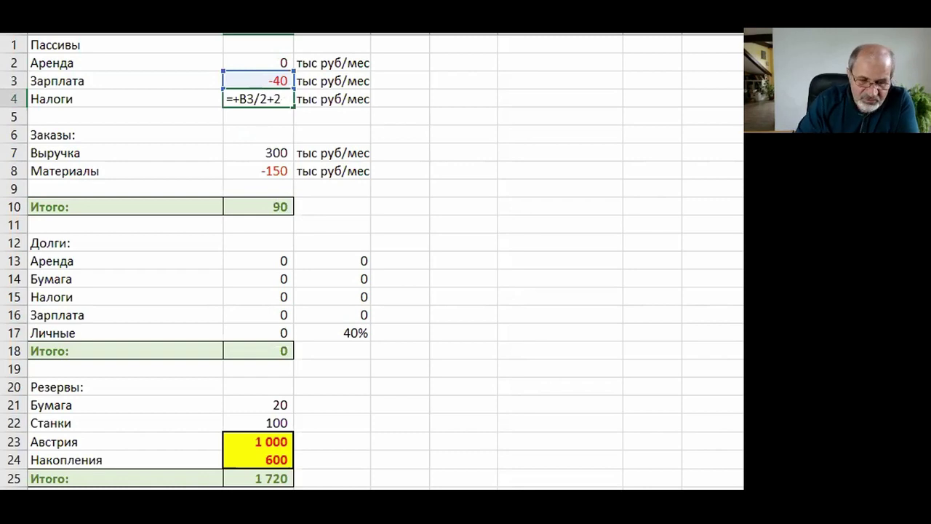
{"action": "type", "text": "0"}
{"action": "key", "text": "Tab"}
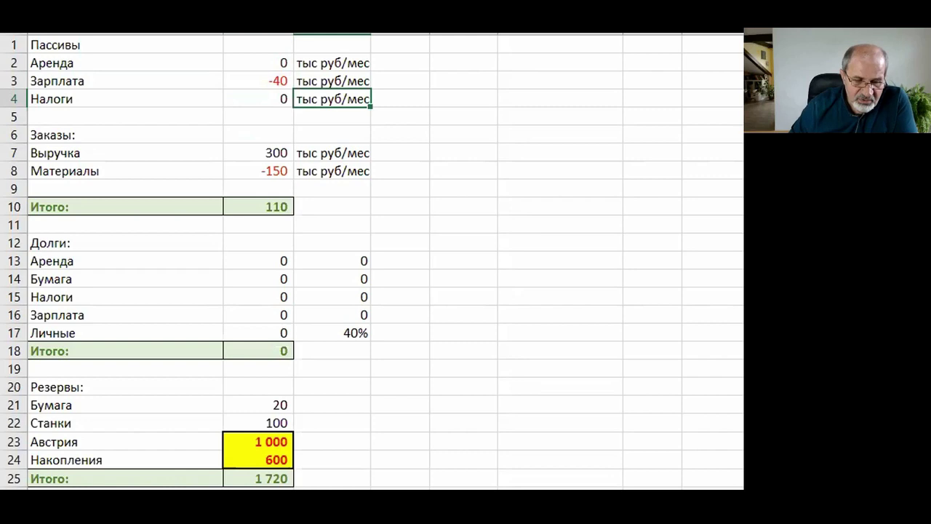
- Correct the monthly Налоги formula in B4 to subtract 20, making it =+B3/2-20
{"action": "left_click", "coordinate": [258, 99]}
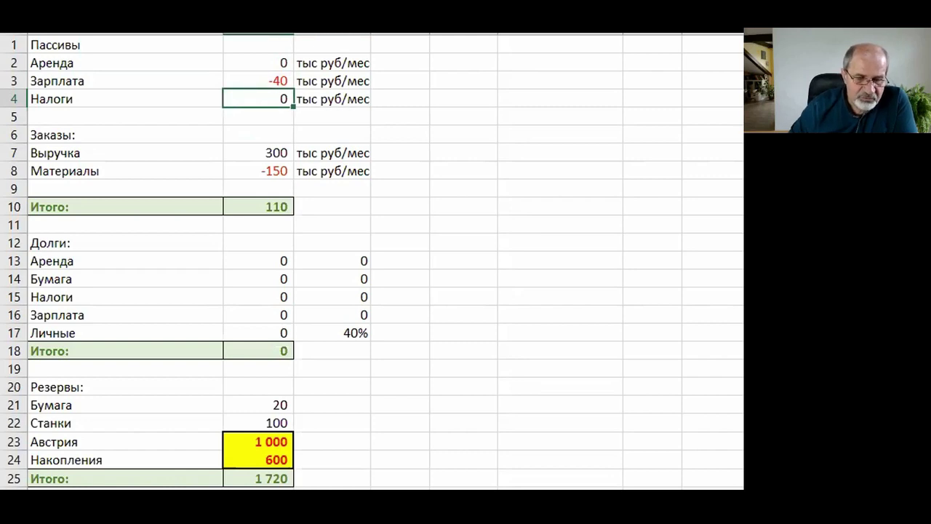
{"action": "key", "text": "F2"}
{"action": "key", "text": "Left"}
{"action": "key", "text": "Left"}
{"action": "key", "text": "BackSpace"}
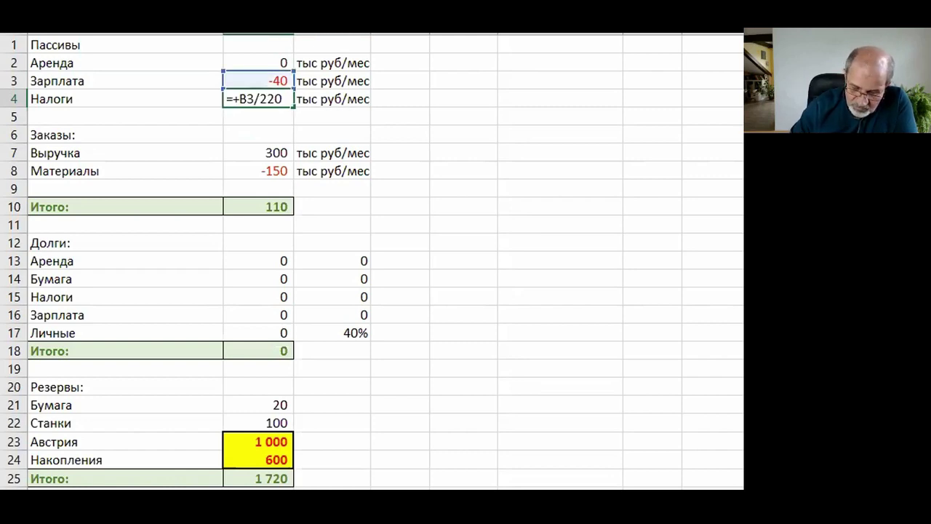
{"action": "type", "text": "-"}
{"action": "key", "text": "Tab"}
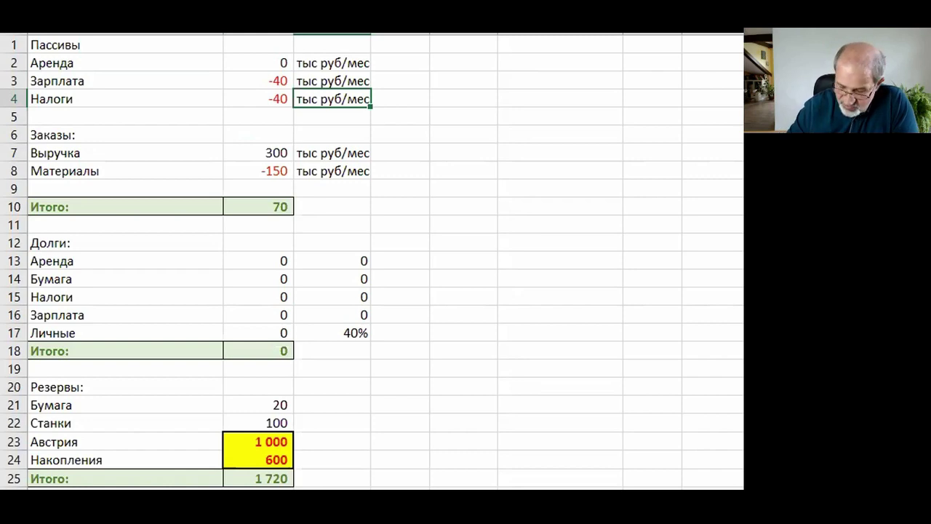
- Set the Станки reserve in the Резервы section (B22) to 0
{"action": "left_click", "coordinate": [259, 99]}
{"action": "left_click", "coordinate": [125, 99]}
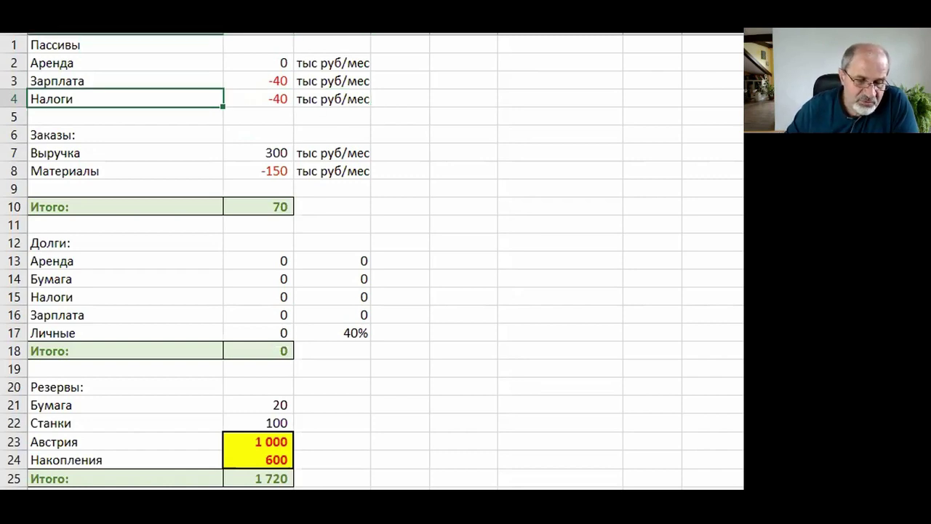
{"action": "left_click", "coordinate": [125, 63]}
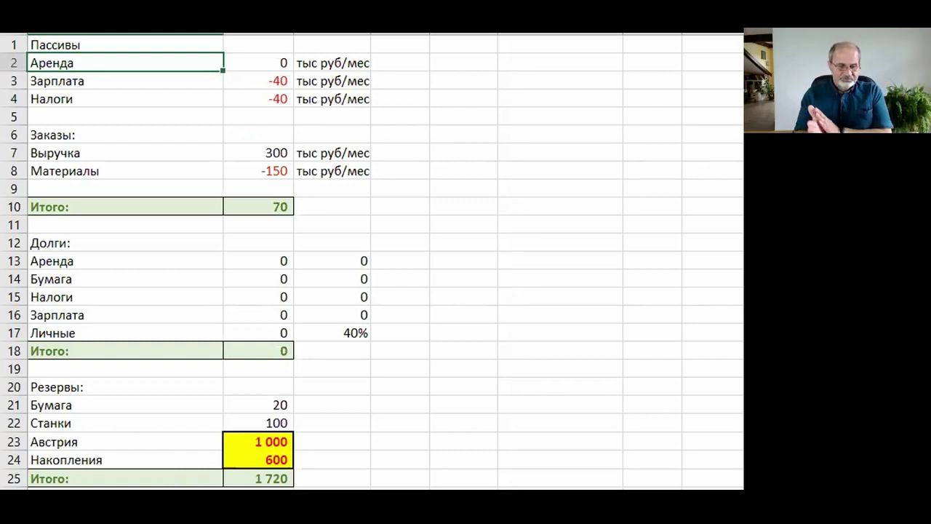
{"action": "key", "text": "Right"}
{"action": "key", "text": "Down"}
{"action": "key", "text": "Down"}
{"action": "key", "text": "Down"}
{"action": "key", "text": "Down"}
{"action": "key", "text": "Down"}
{"action": "key", "text": "Down"}
{"action": "key", "text": "Down"}
{"action": "key", "text": "Down"}
{"action": "key", "text": "Down"}
{"action": "key", "text": "Down"}
{"action": "key", "text": "Down"}
{"action": "key", "text": "Down"}
{"action": "key", "text": "Down"}
{"action": "key", "text": "Down"}
{"action": "key", "text": "Down"}
{"action": "key", "text": "Down"}
{"action": "key", "text": "Down"}
{"action": "key", "text": "Down"}
{"action": "key", "text": "Down"}
{"action": "key", "text": "Down"}
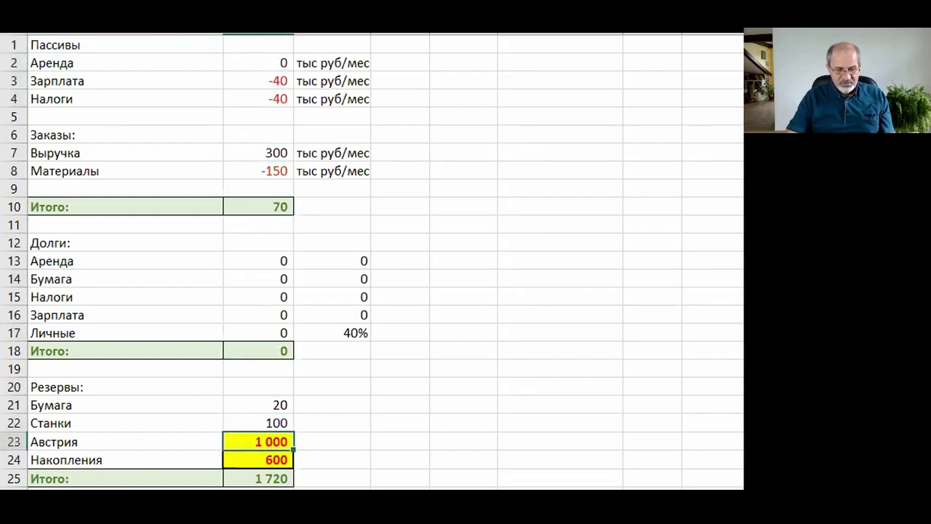
{"action": "key", "text": "Up"}
{"action": "type", "text": "0"}
{"action": "key", "text": "Tab"}
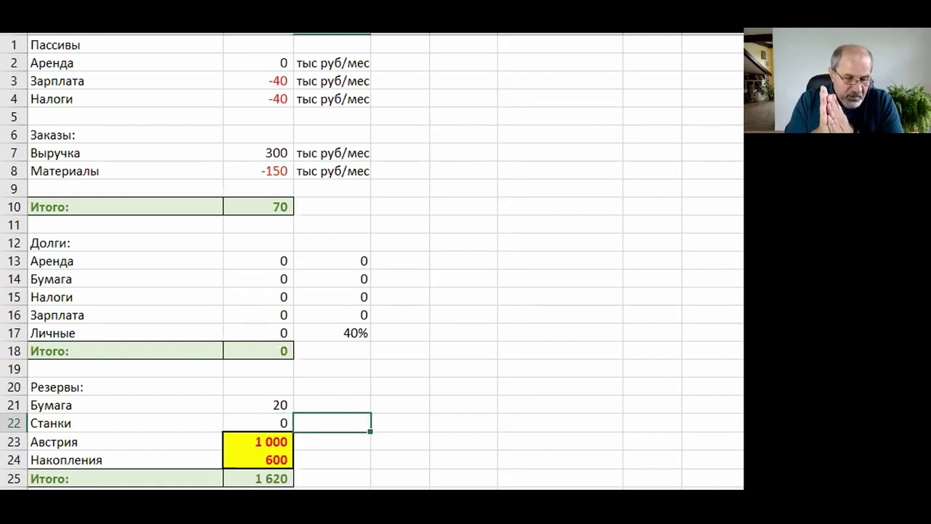
- Go back from the Станки reserve (B22) to the Пассивы section and review the monthly Аренда and Зарплата expenses
{"action": "left_click", "coordinate": [258, 423]}
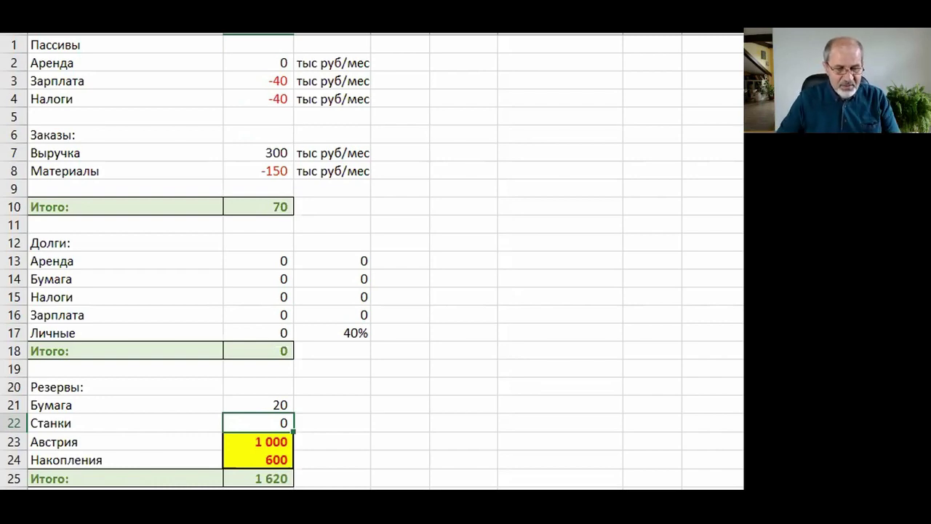
{"action": "key", "text": "Up"}
{"action": "key", "text": "Up"}
{"action": "key", "text": "Up"}
{"action": "key", "text": "Up"}
{"action": "key", "text": "Up"}
{"action": "key", "text": "Up"}
{"action": "key", "text": "Up"}
{"action": "key", "text": "Up"}
{"action": "key", "text": "Up"}
{"action": "key", "text": "Up"}
{"action": "key", "text": "Up"}
{"action": "key", "text": "Up"}
{"action": "key", "text": "Up"}
{"action": "key", "text": "Up"}
{"action": "key", "text": "Up"}
{"action": "key", "text": "Up"}
{"action": "key", "text": "Up"}
{"action": "key", "text": "Up"}
{"action": "key", "text": "Up"}
{"action": "key", "text": "Up"}
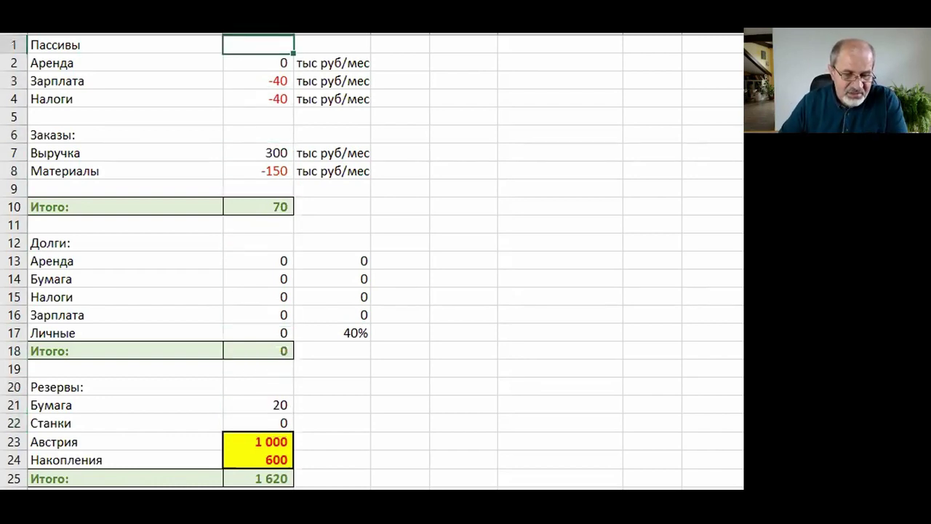
{"action": "left_click", "coordinate": [258, 63]}
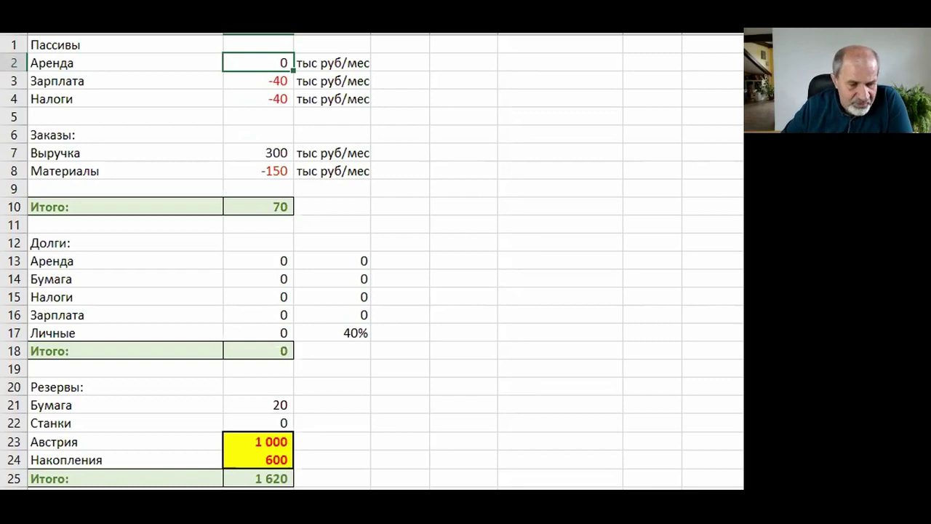
{"action": "key", "text": "Down"}
{"action": "key", "text": "Up"}
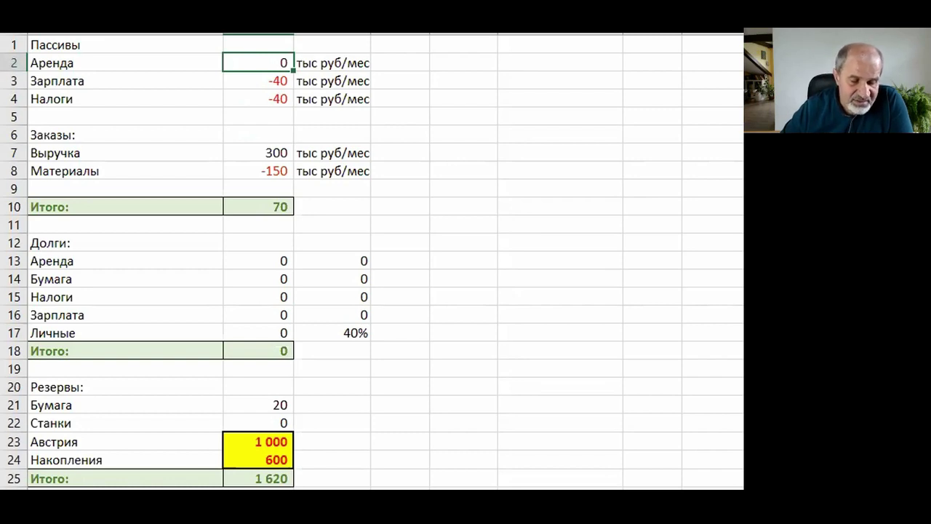
{"action": "key", "text": "Down"}
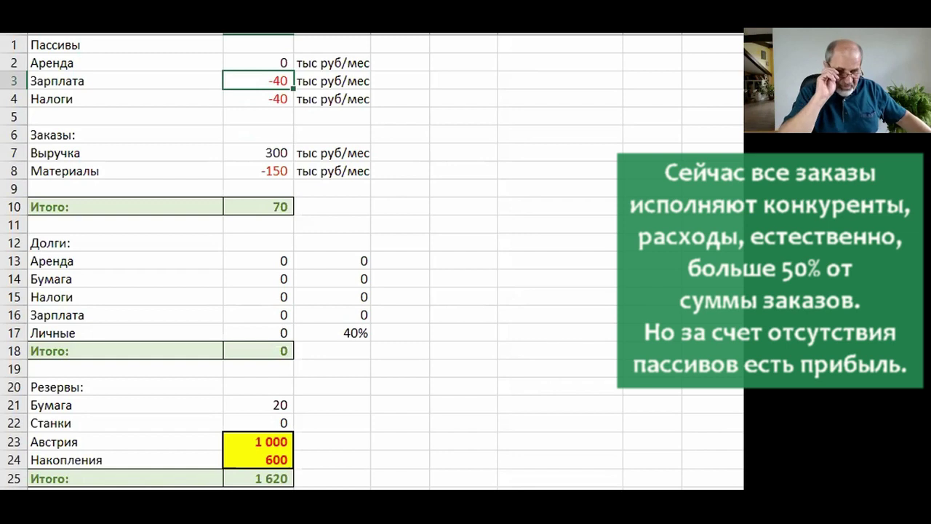
- Examine the monthly Выручка in the Заказы section (B7)
{"action": "left_click", "coordinate": [259, 152]}
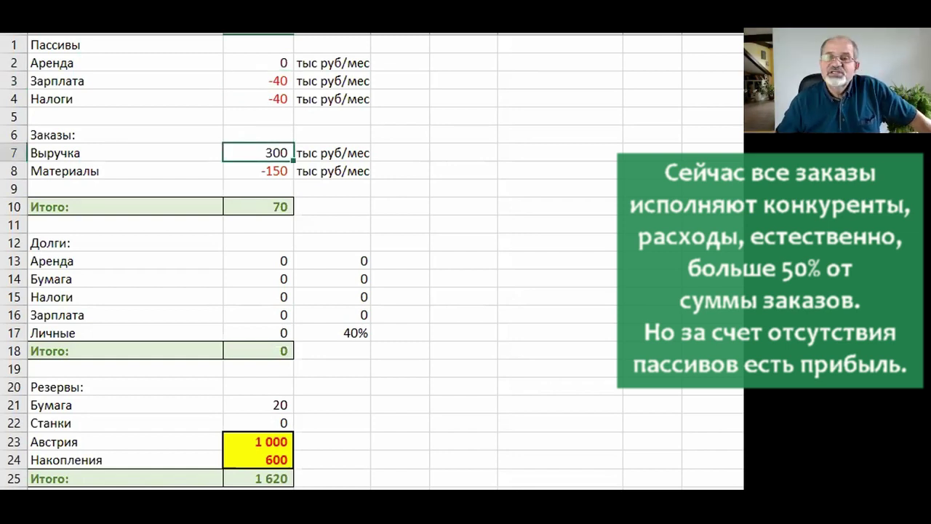
{"action": "left_click", "coordinate": [124, 153]}
{"action": "left_click", "coordinate": [124, 135]}
{"action": "left_click", "coordinate": [258, 135]}
{"action": "left_click", "coordinate": [259, 153]}
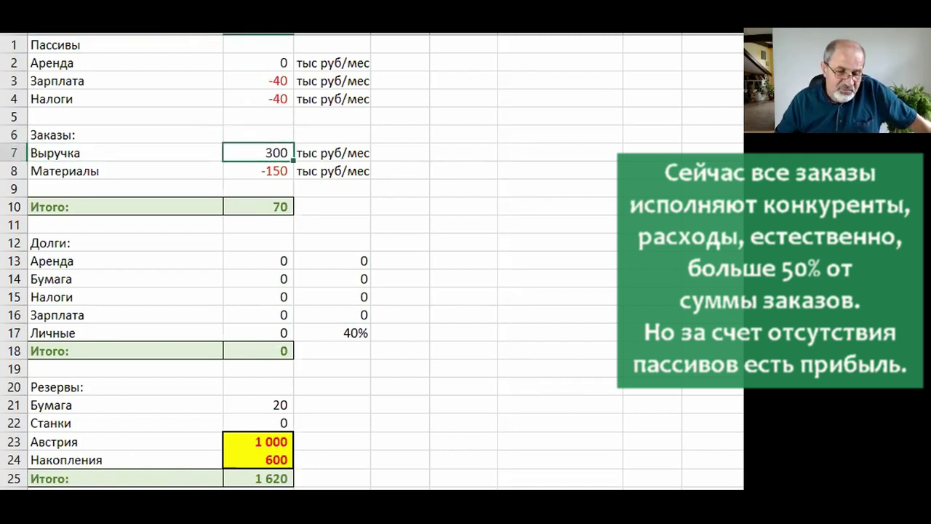